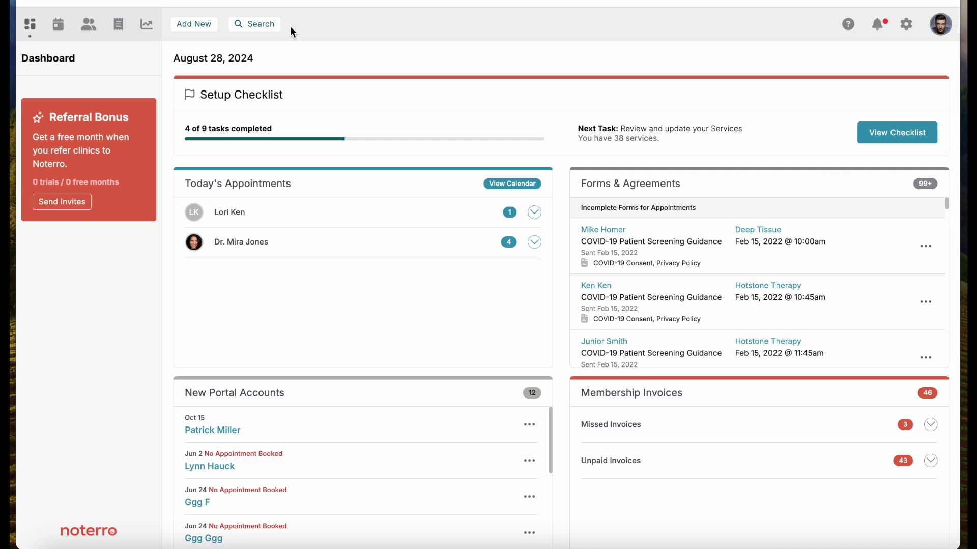
Open the clinic's Insurance settings and look over the fields for adding a new insurer
left_click(908, 35)
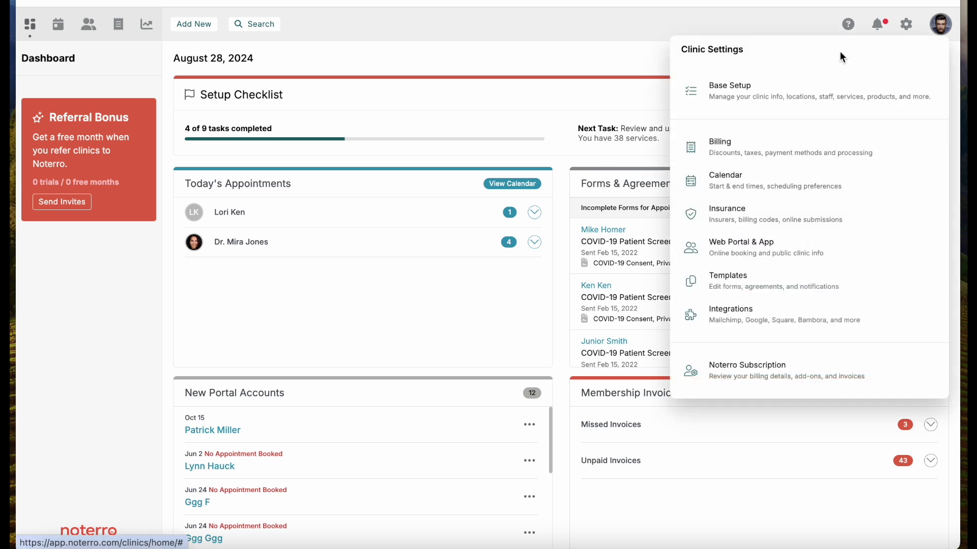
left_click(743, 219)
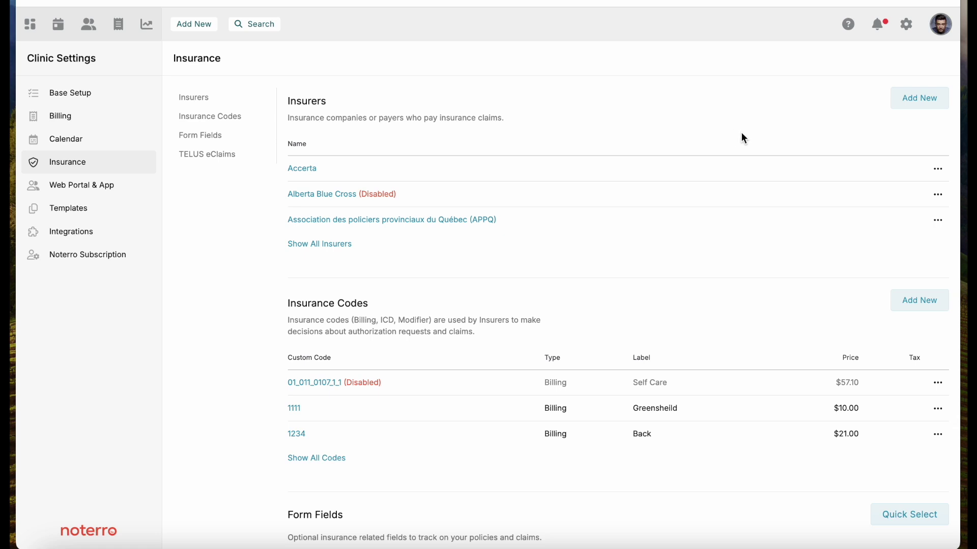
left_click(918, 103)
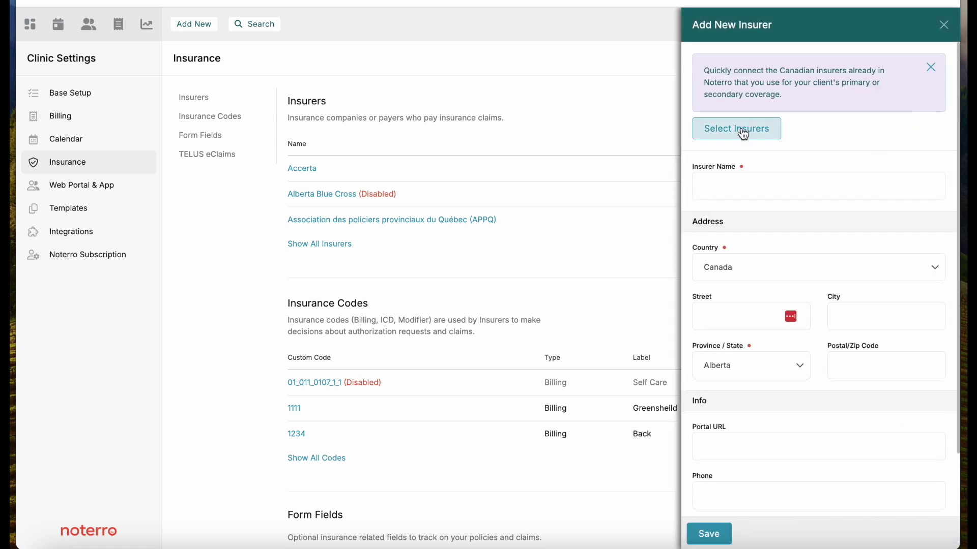
scroll(768, 307, "down", 2)
scroll(768, 307, "up", 2)
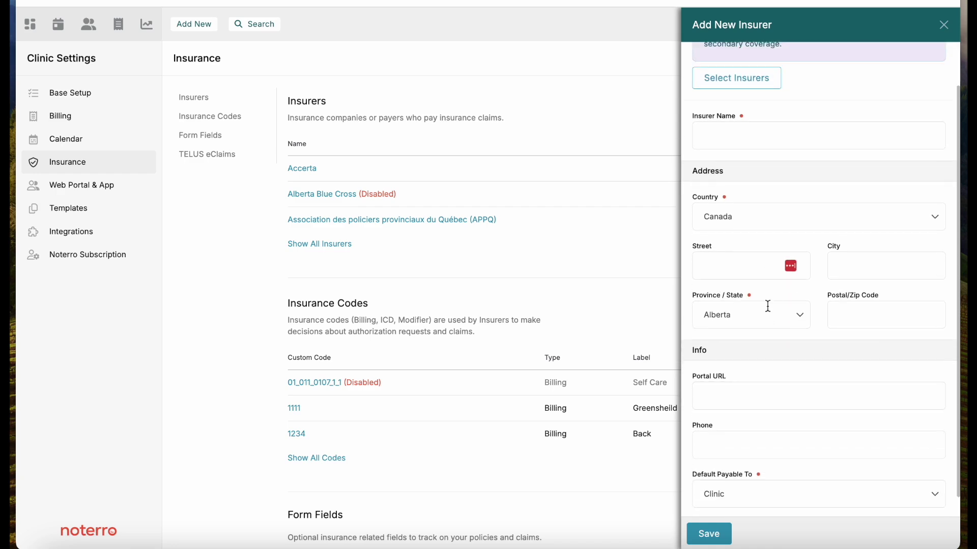
Browse the preset Canadian insurers and their eClaims markers, and leave without connecting any or adding an insurer
left_click(713, 137)
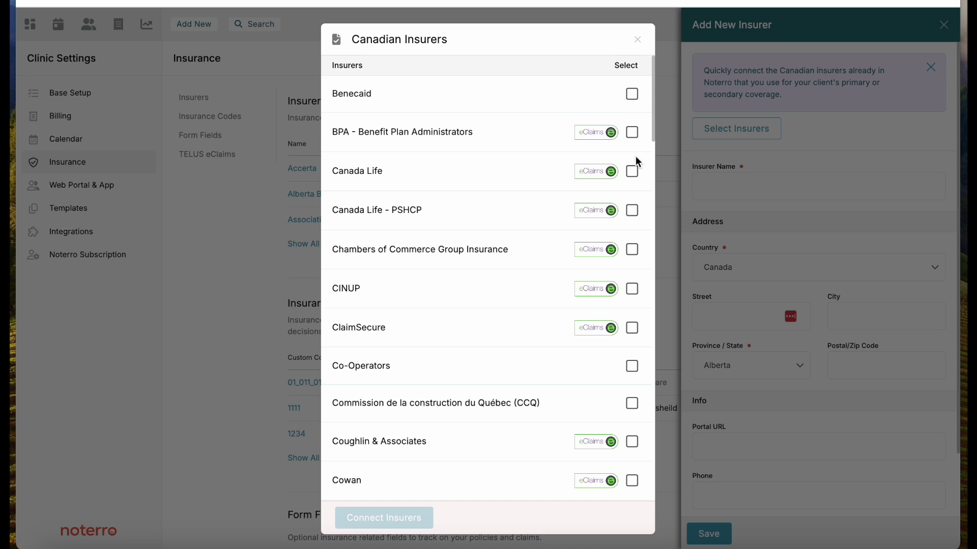
scroll(533, 391, "down", 2)
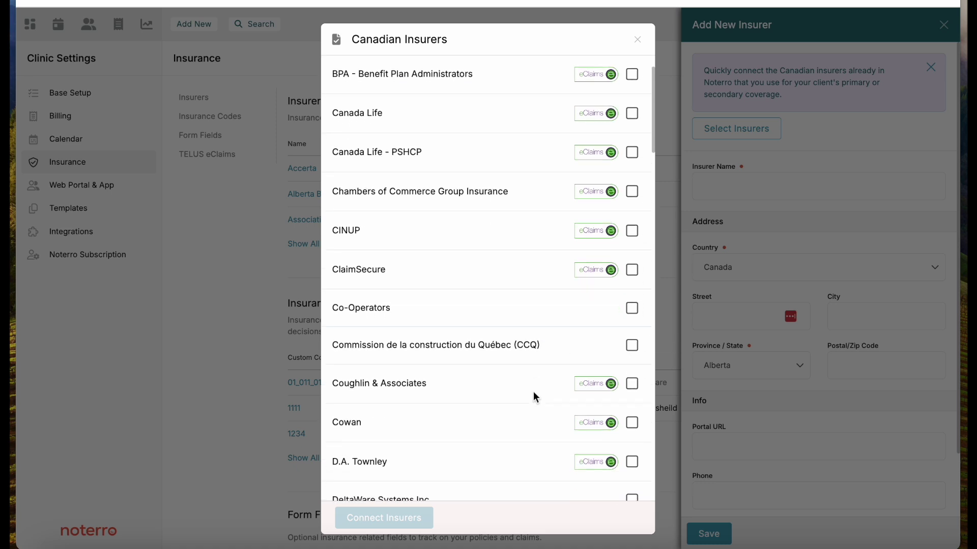
scroll(533, 391, "up", 1)
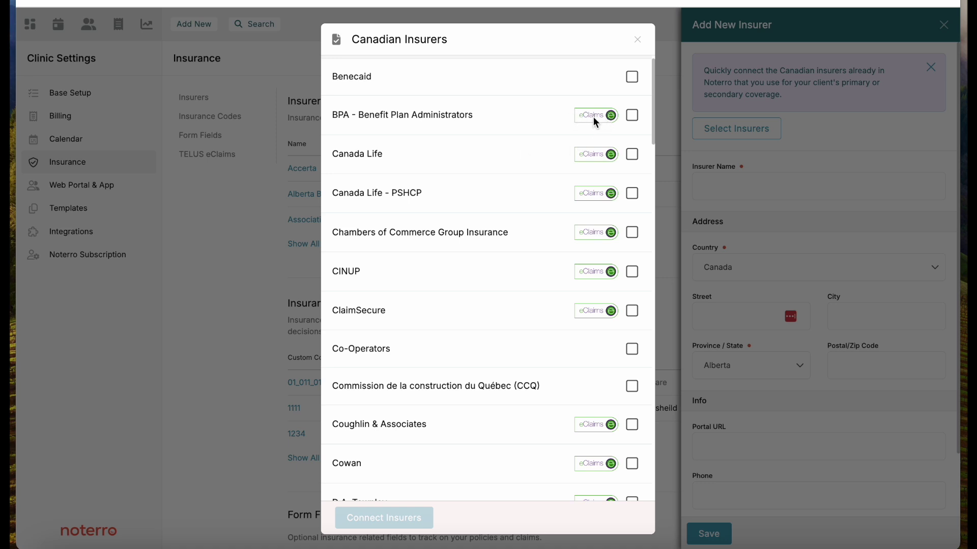
left_click(637, 44)
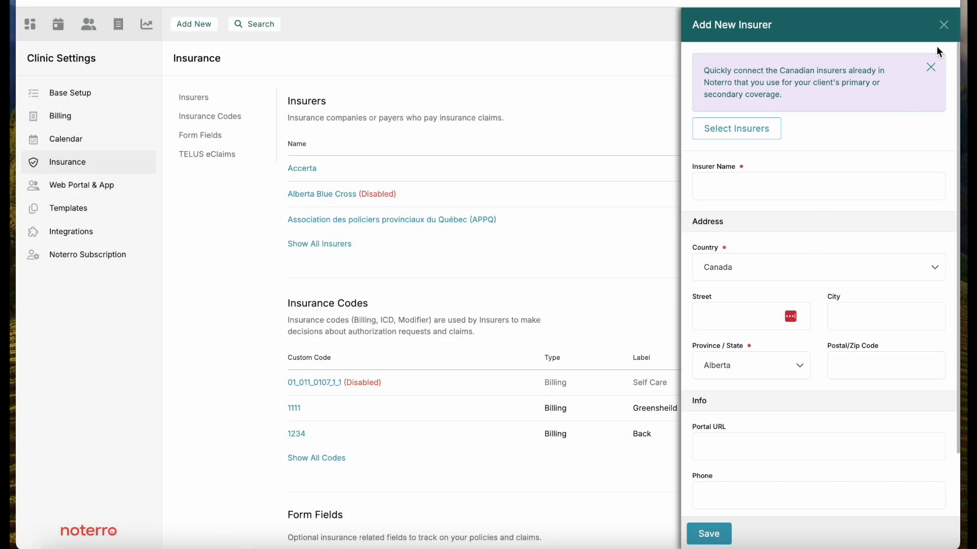
left_click(945, 26)
Expand the insurance codes to the full list and look through the custom and eClaims billing codes
scroll(634, 310, "down", 5)
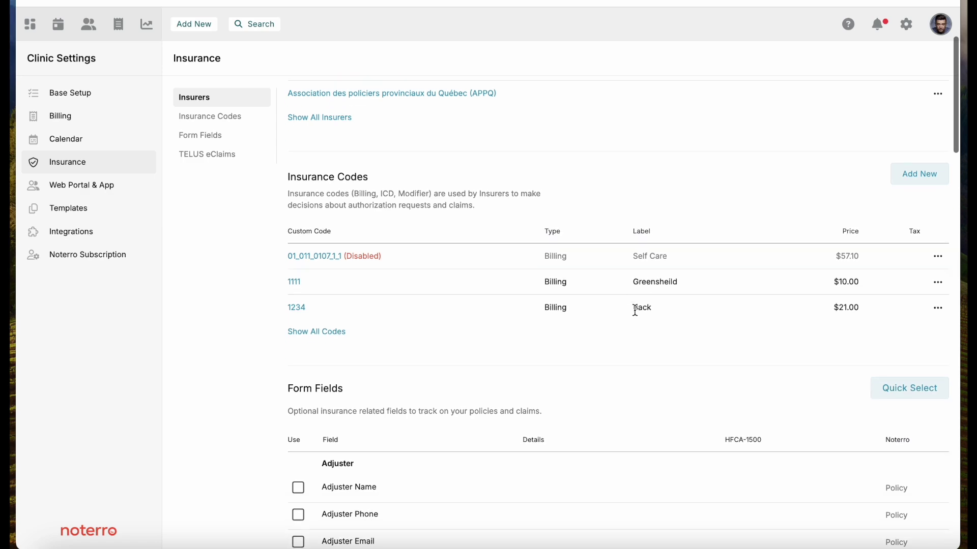
left_click(318, 334)
scroll(449, 364, "down", 10)
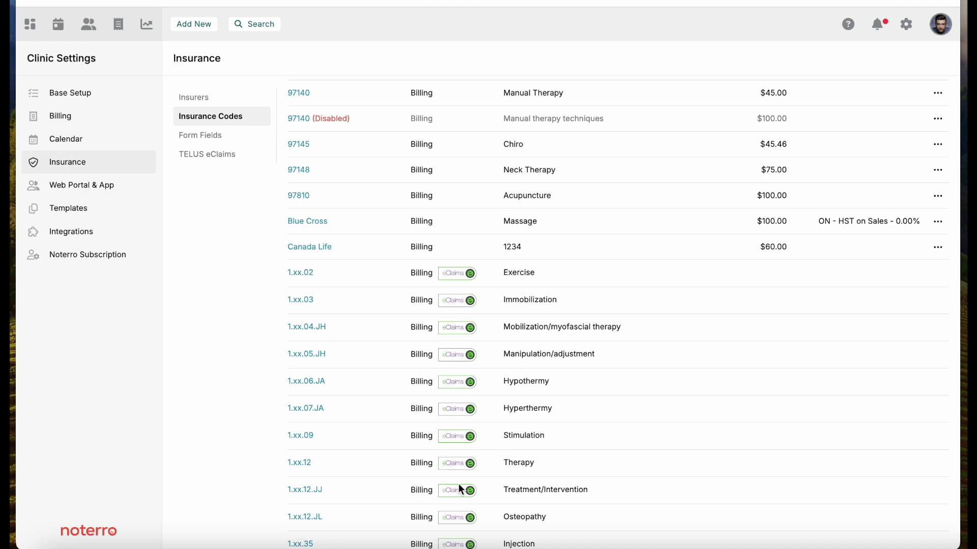
scroll(462, 489, "up", 5)
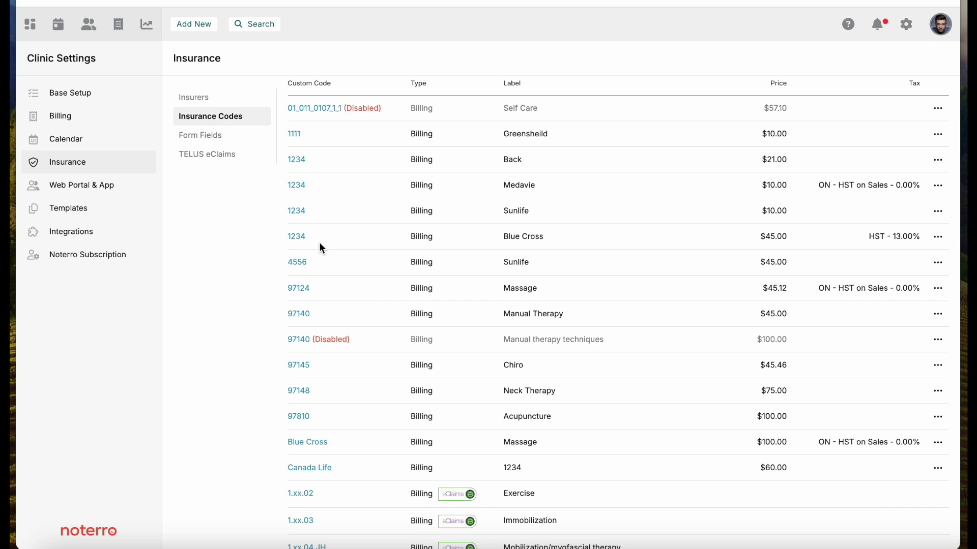
Examine the details of the Blue Cross billing code 1234, close it unchanged, and review the surrounding codes
left_click(293, 239)
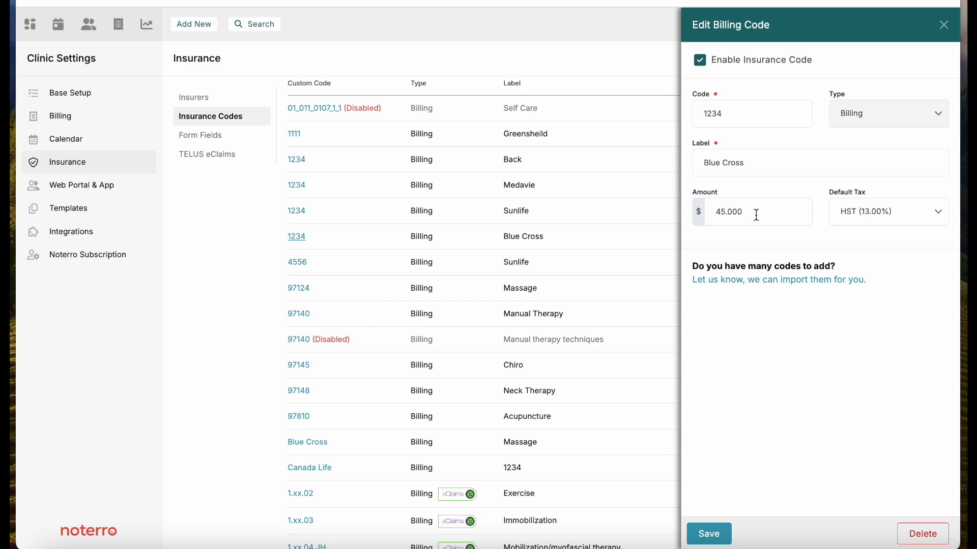
left_click(946, 28)
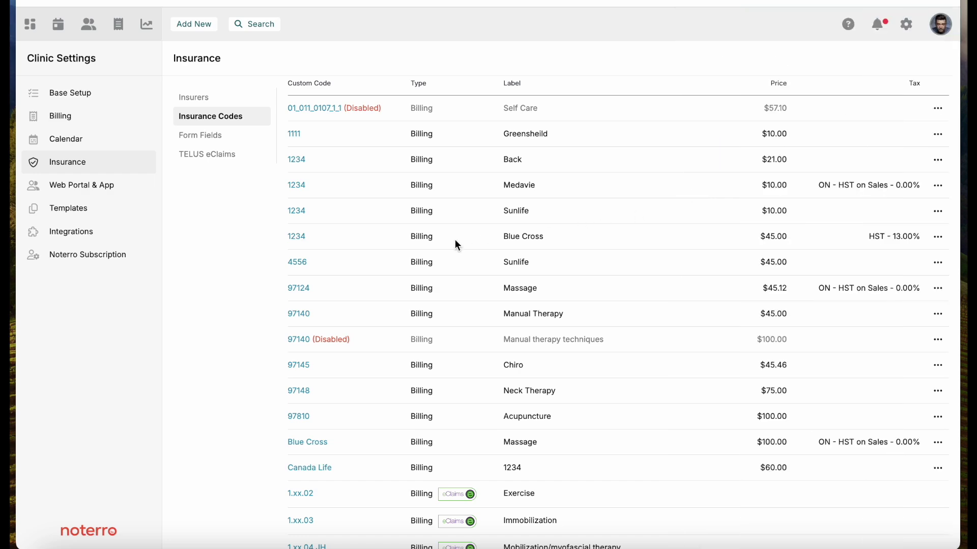
scroll(323, 258, "down", 4)
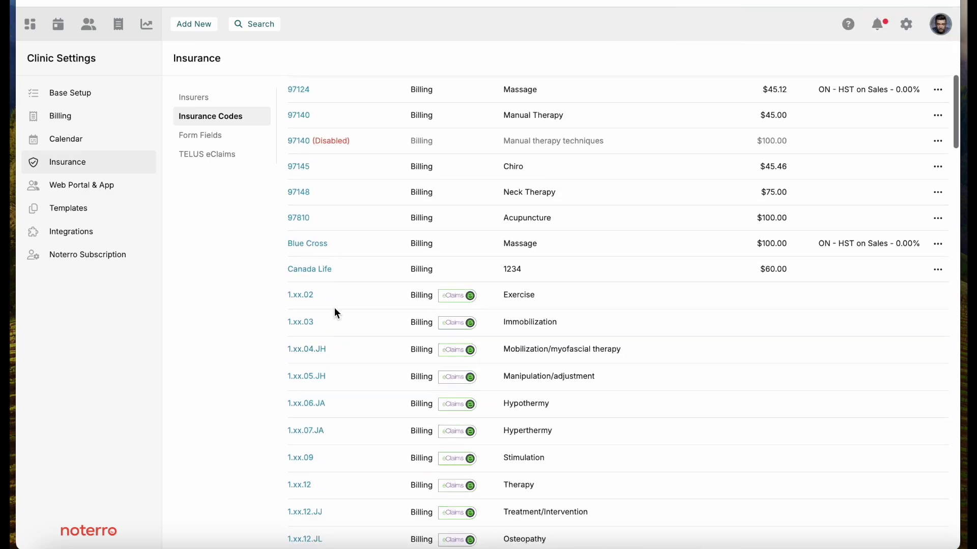
scroll(369, 389, "up", 7)
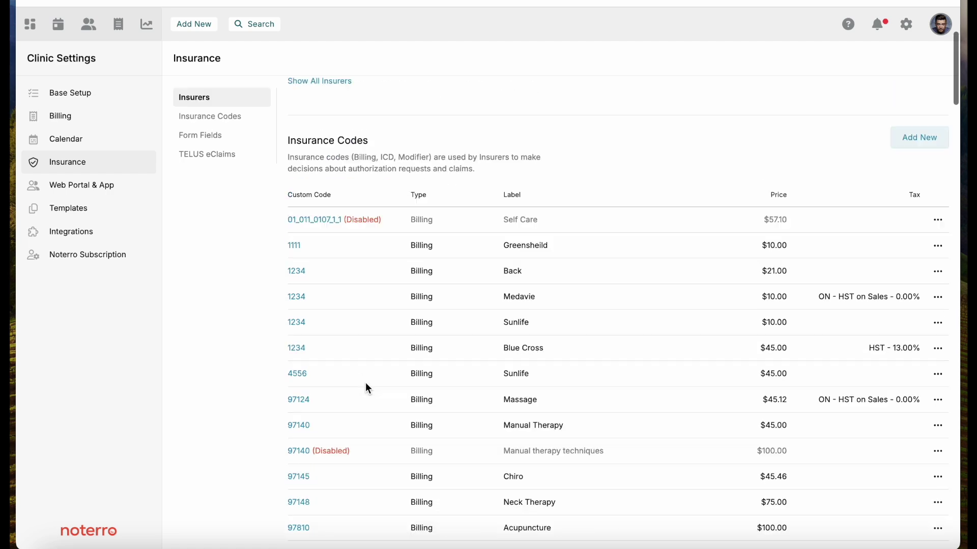
Apply the TELUS eClaims quick selection to the insurance form fields and check which fields are enabled
scroll(765, 229, "down", 12)
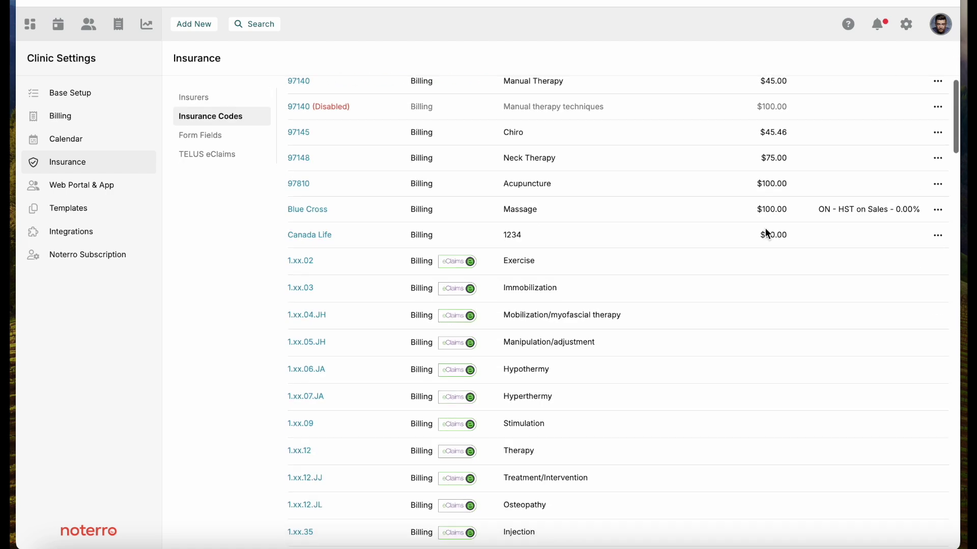
scroll(768, 234, "down", 20)
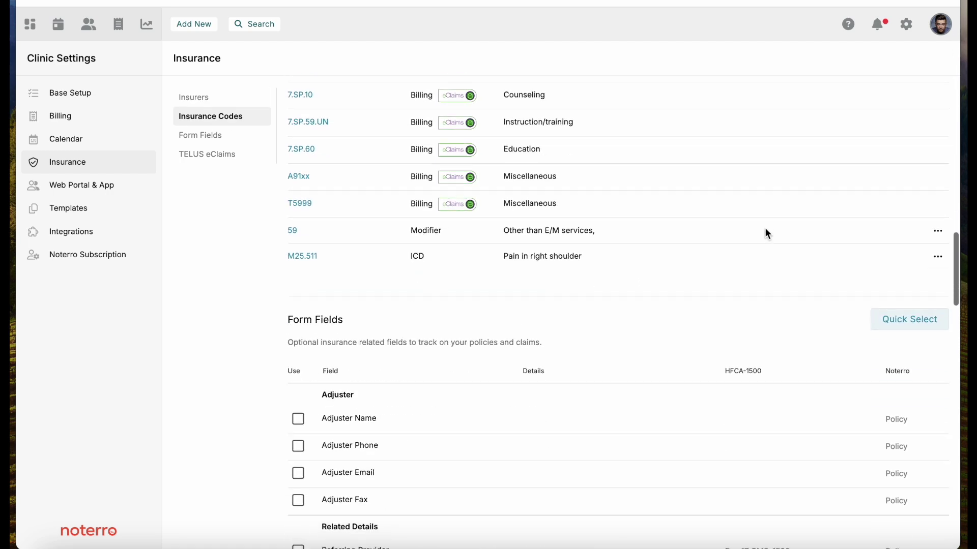
scroll(764, 227, "down", 1)
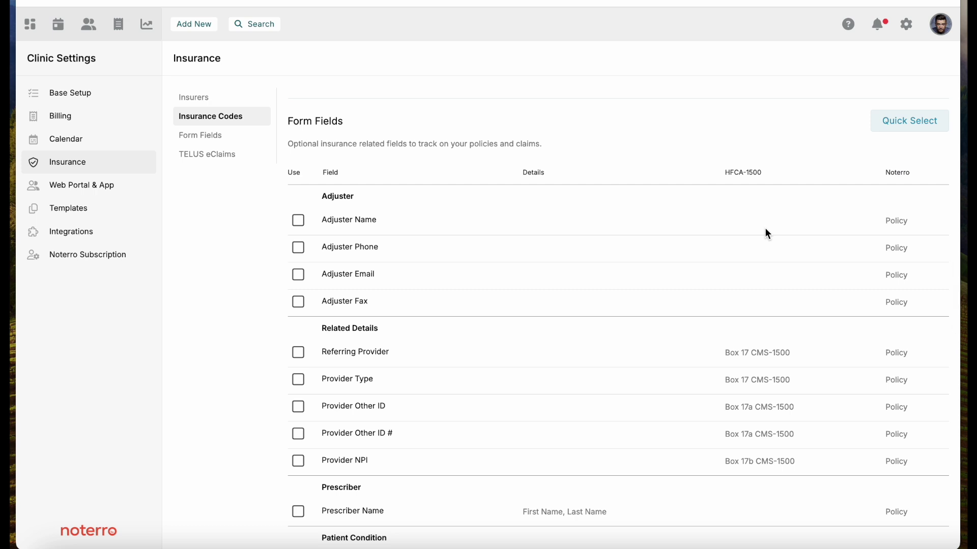
left_click(906, 128)
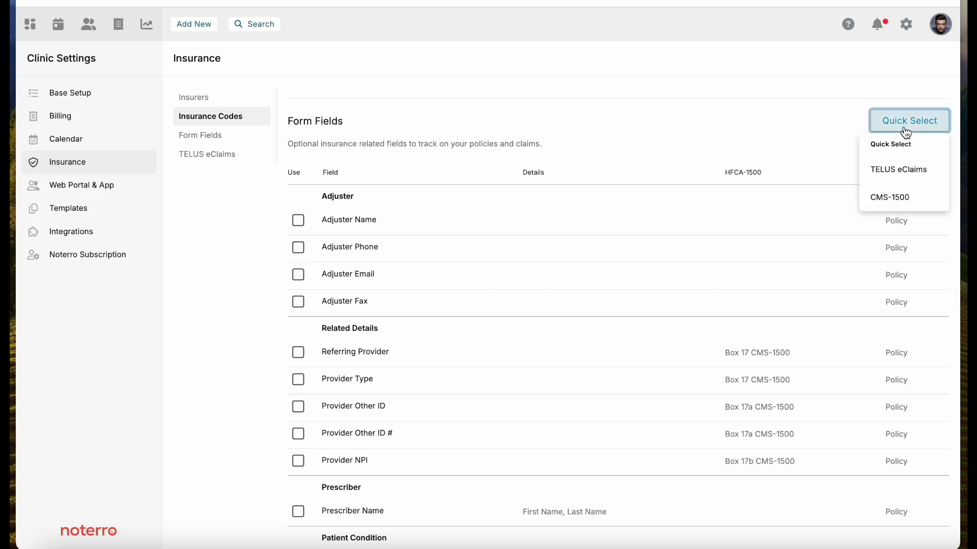
left_click(899, 171)
scroll(601, 268, "down", 5)
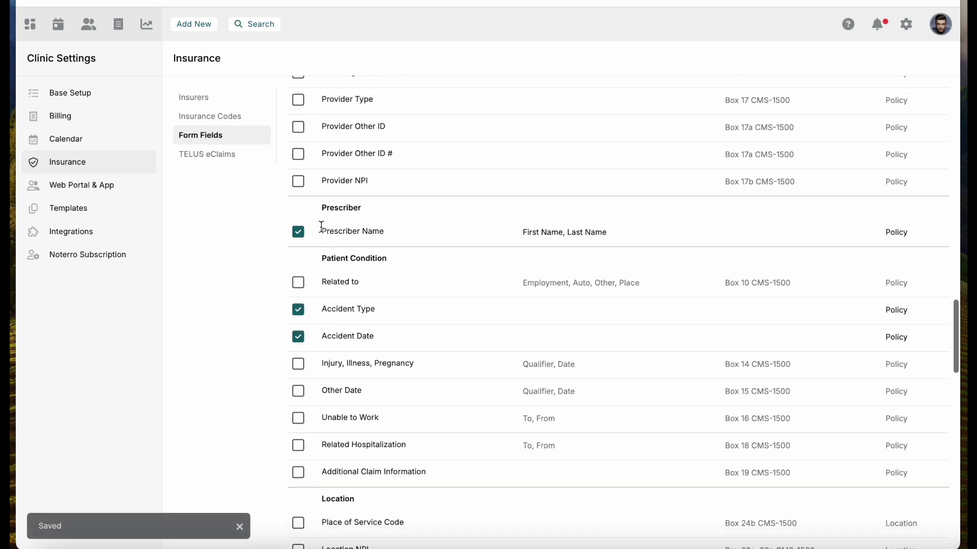
scroll(421, 335, "up", 5)
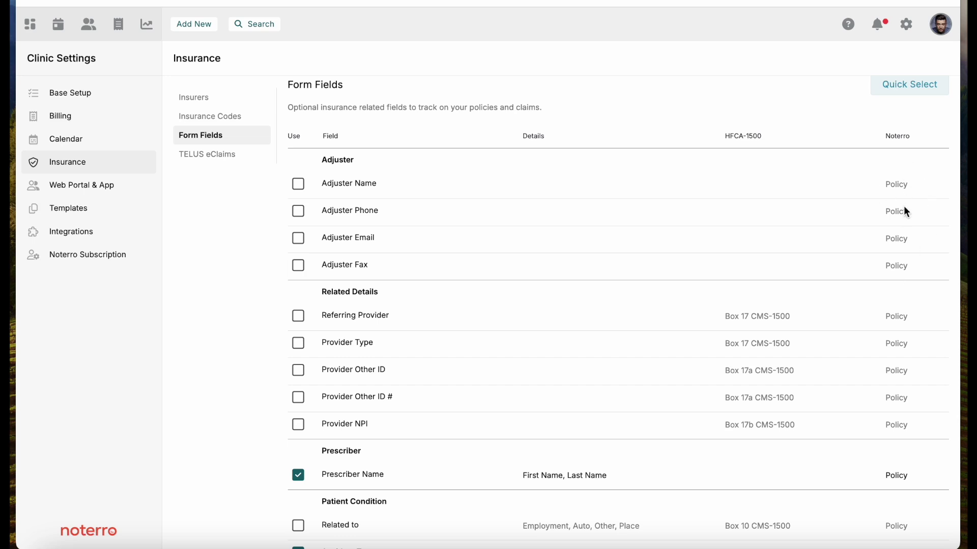
Start a new TELUS eClaims connection and name it LLL
scroll(396, 250, "down", 5)
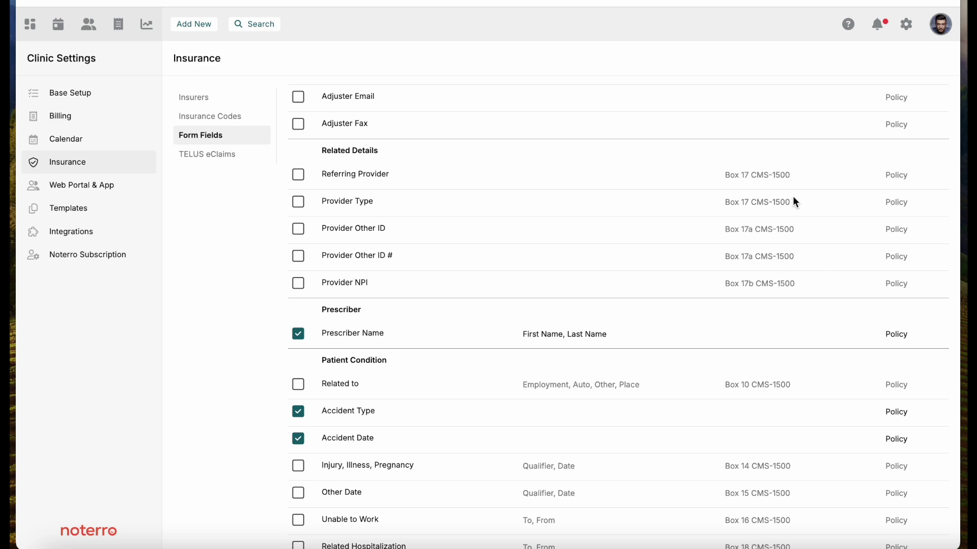
scroll(796, 265, "down", 1)
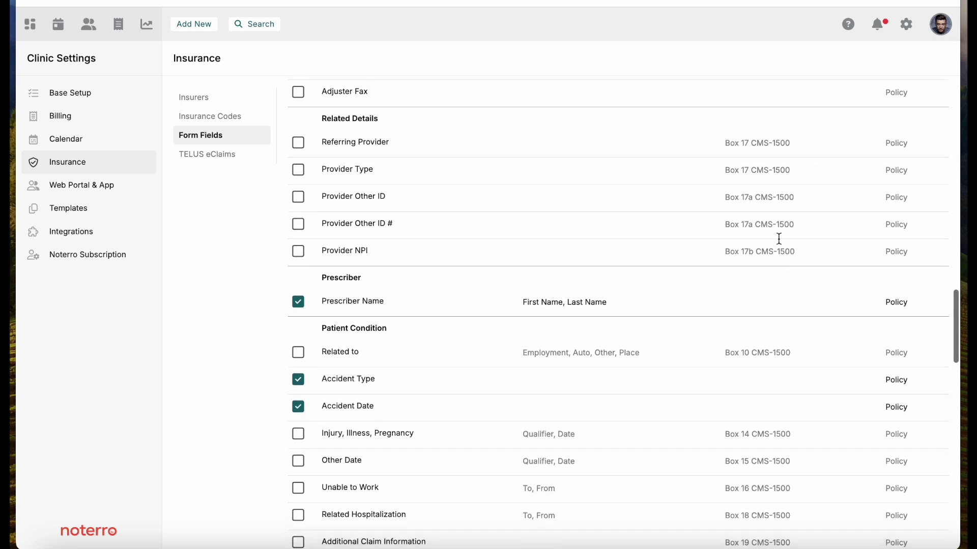
scroll(769, 450, "down", 4)
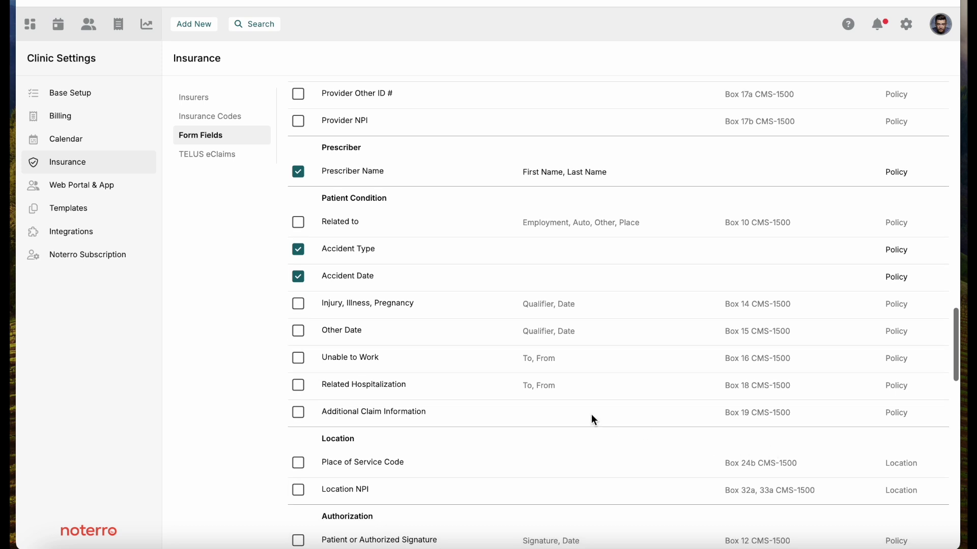
scroll(473, 382, "down", 9)
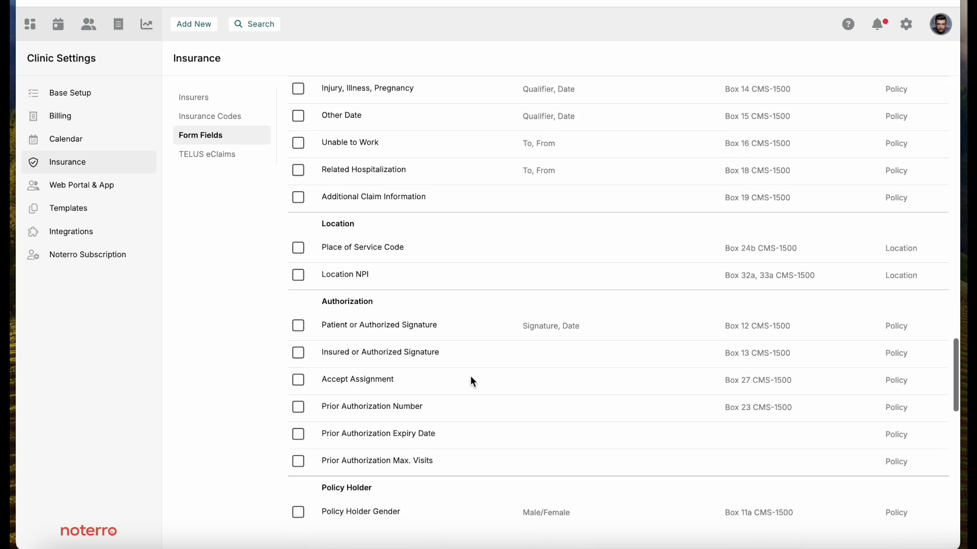
scroll(471, 377, "down", 1)
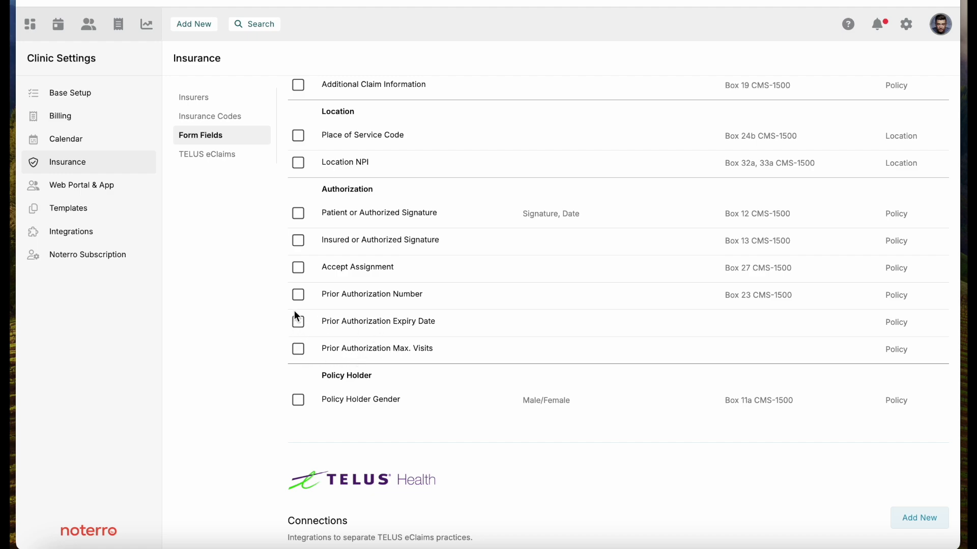
scroll(509, 322, "down", 6)
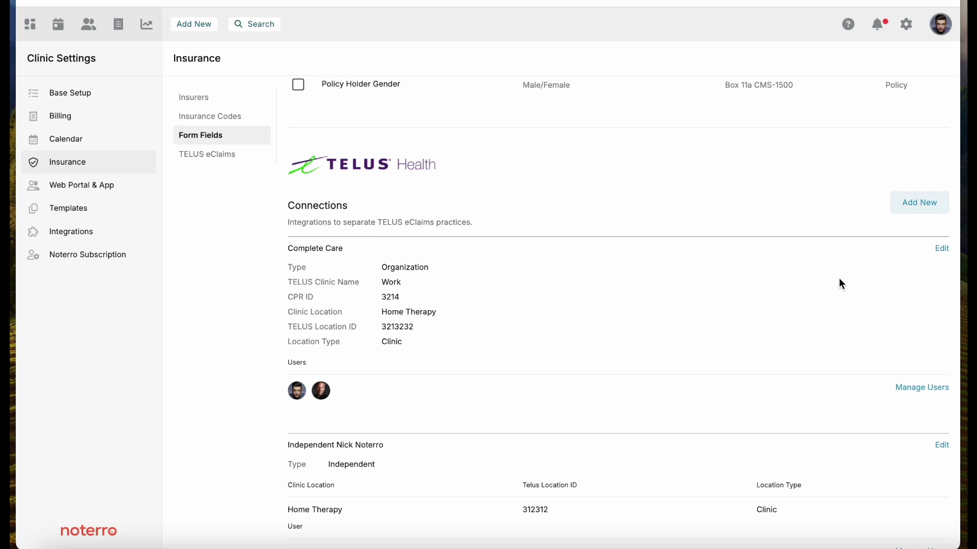
left_click(920, 214)
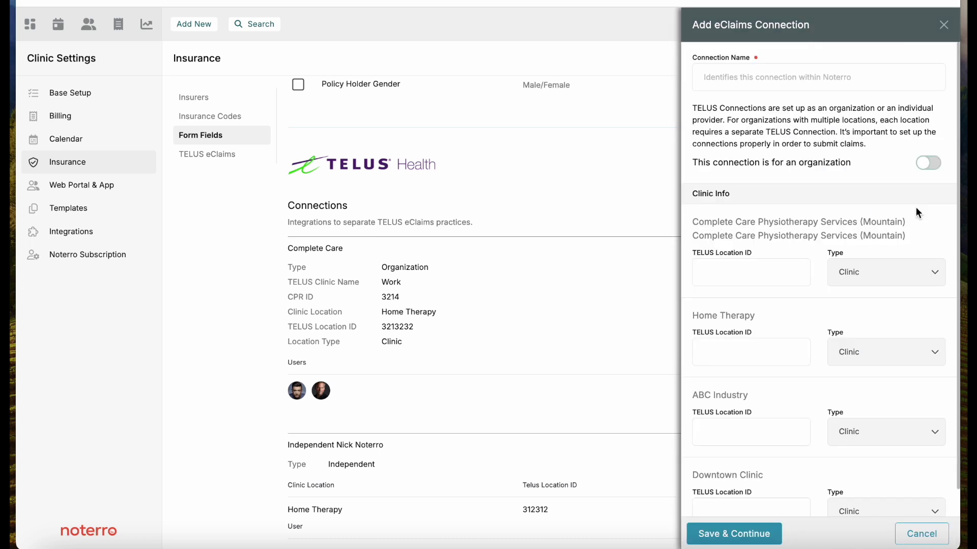
left_click(714, 83)
type("LLL")
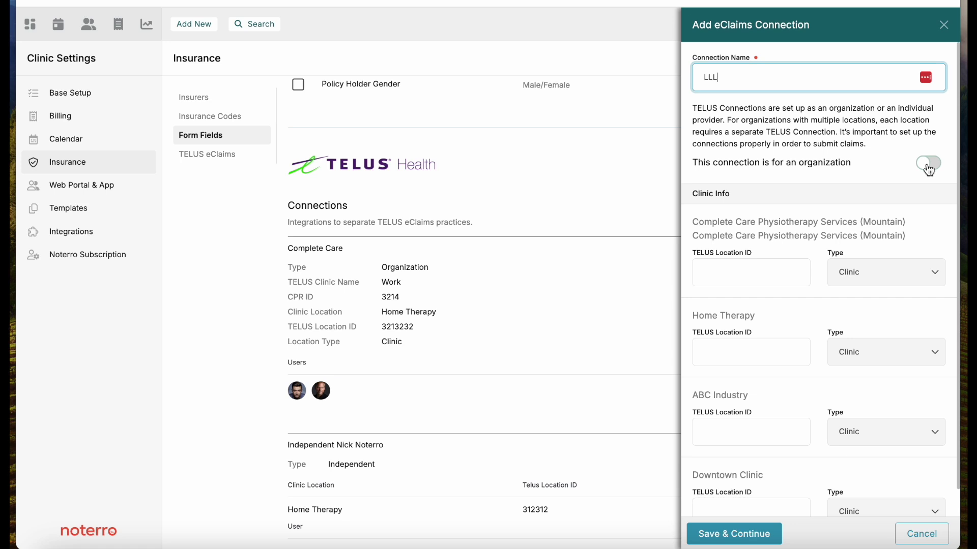
Inspect the connection's location fields, and turn the organization option on and back off to compare the required details
scroll(761, 279, "down", 1)
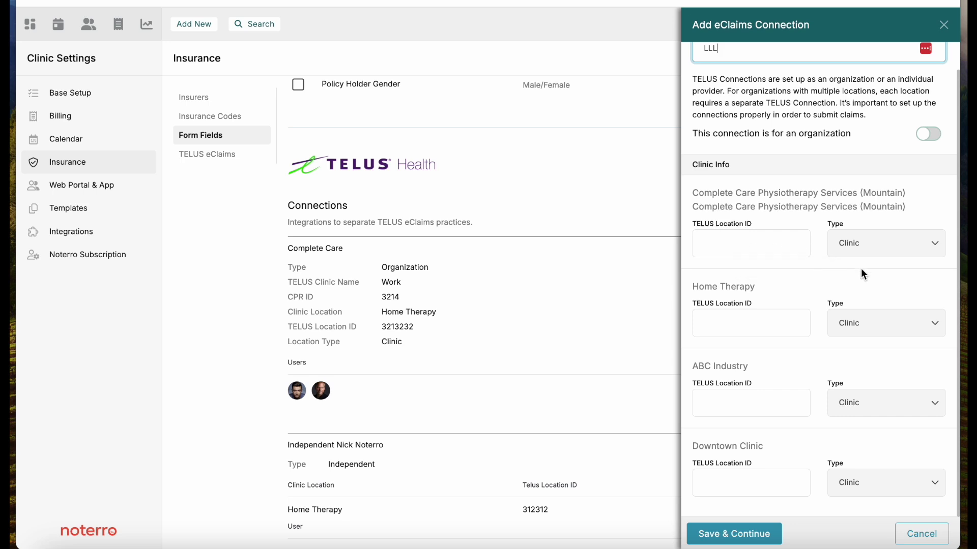
left_click(932, 247)
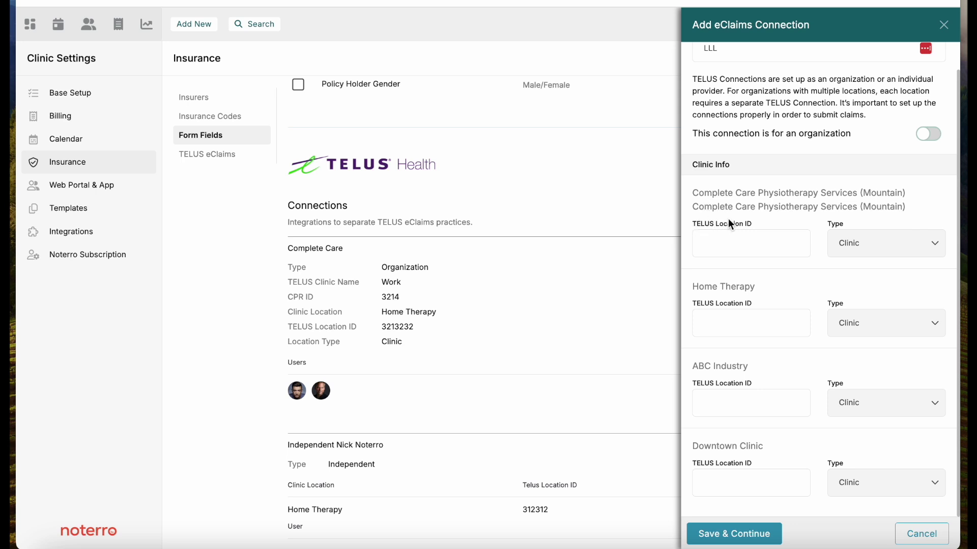
scroll(756, 296, "down", 3)
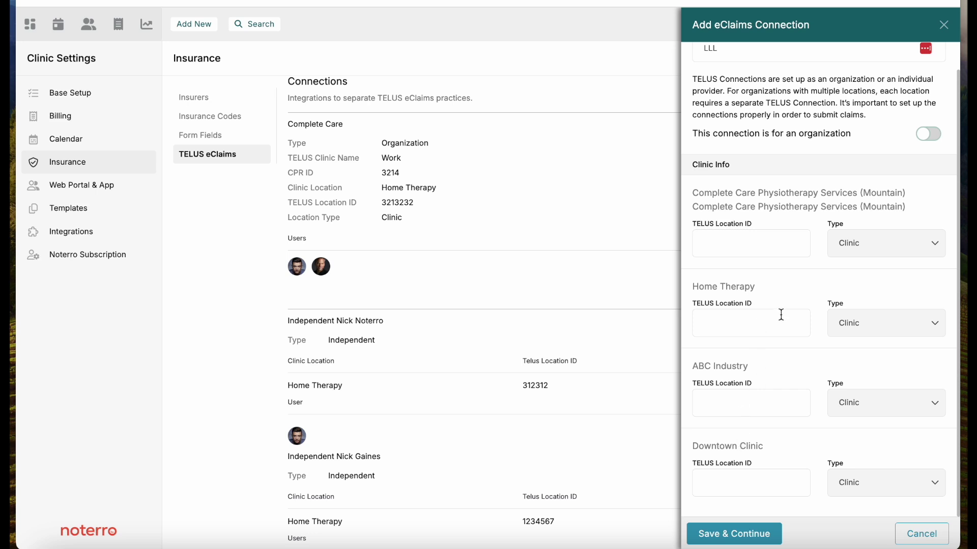
scroll(780, 313, "up", 1)
left_click(927, 165)
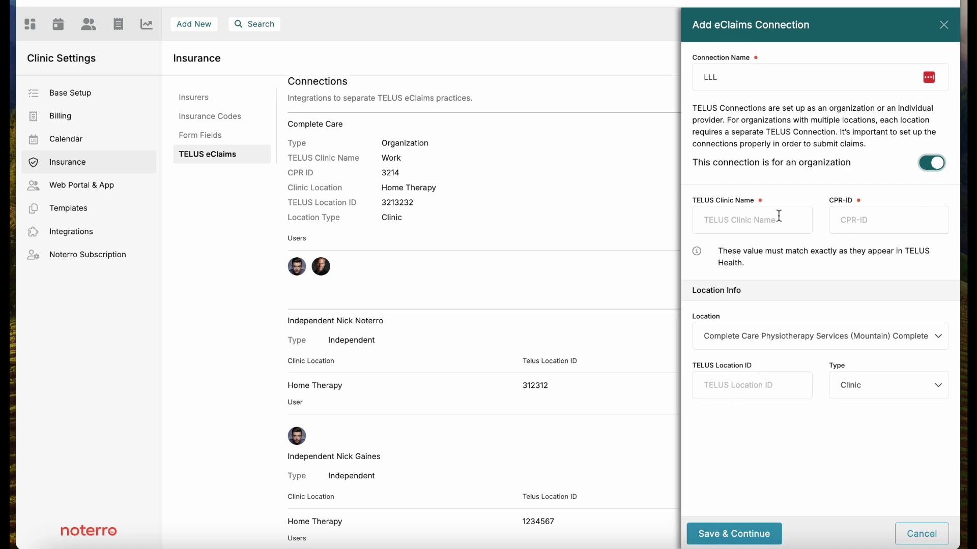
left_click(937, 165)
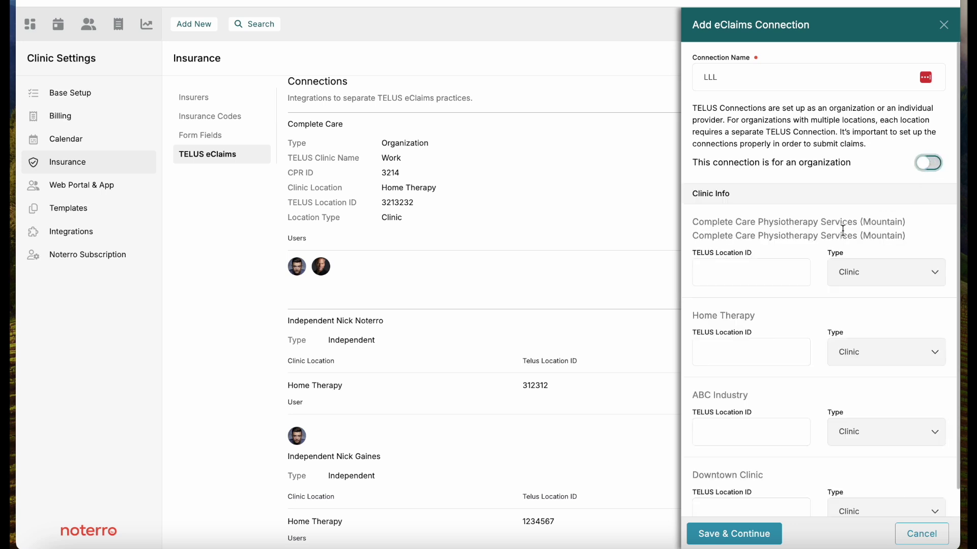
Set the TELUS Location ID of Complete Care Physiotherapy Services (Mountain) to 31323, save the connection, and leave its user list without connecting anyone
left_click(743, 281)
type("31323")
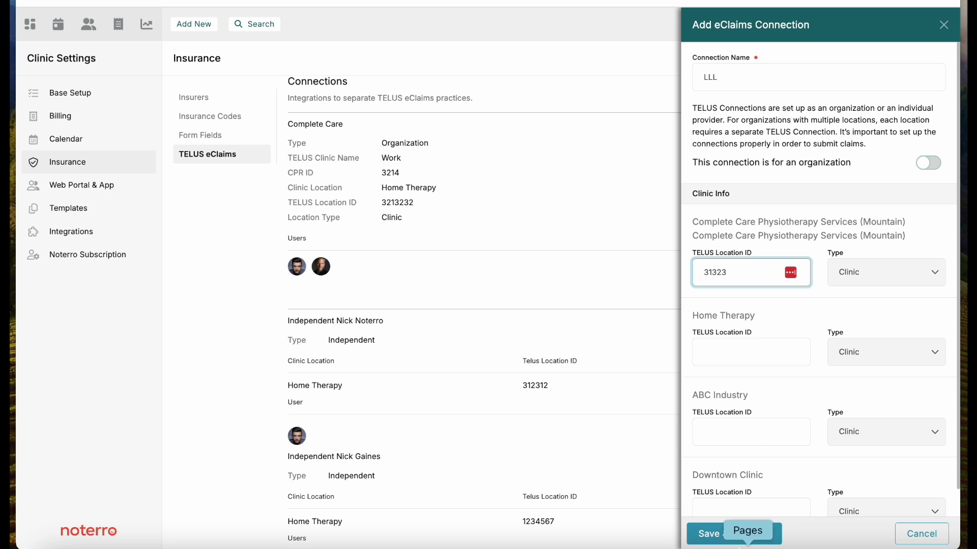
left_click(738, 534)
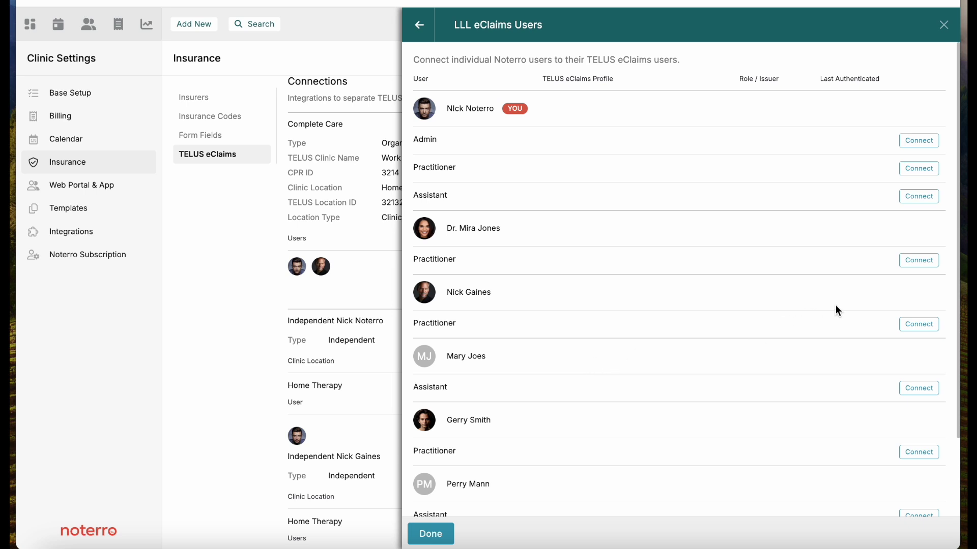
left_click(944, 24)
Remove the LLL connection from the TELUS eClaims connections
scroll(632, 270, "down", 8)
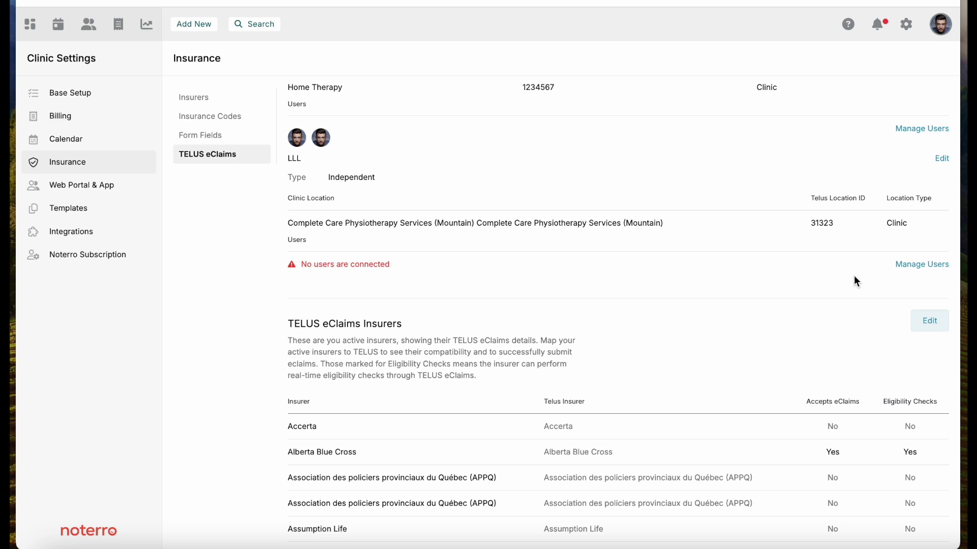
scroll(853, 279, "up", 1)
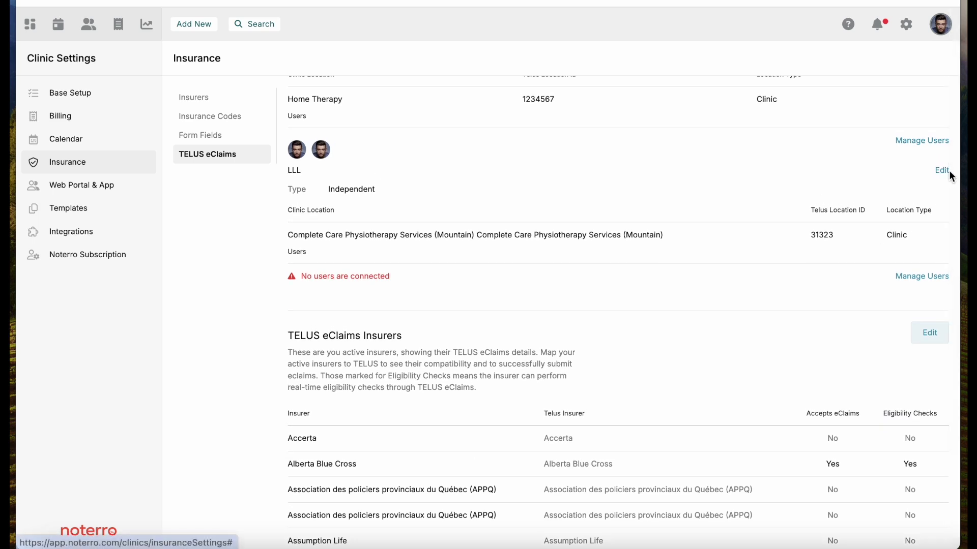
left_click(942, 171)
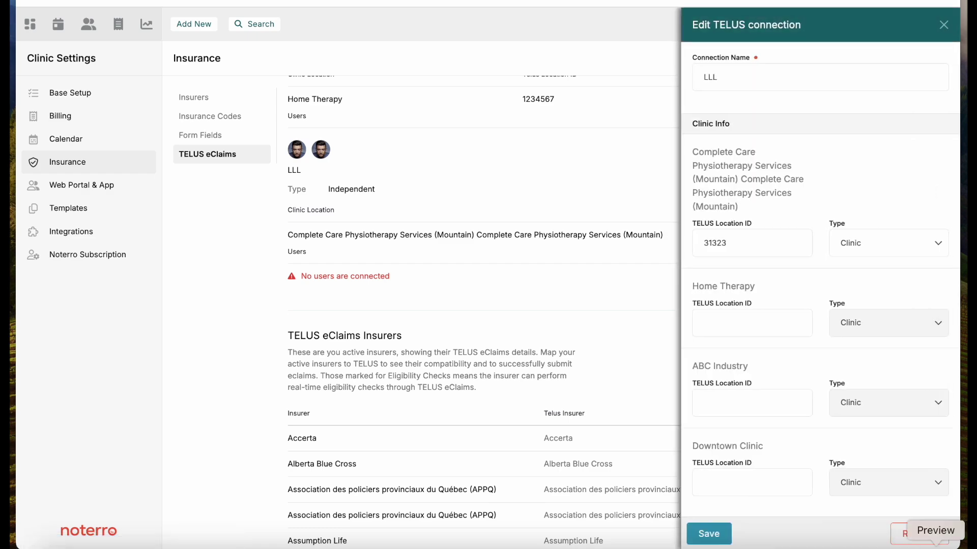
left_click(920, 537)
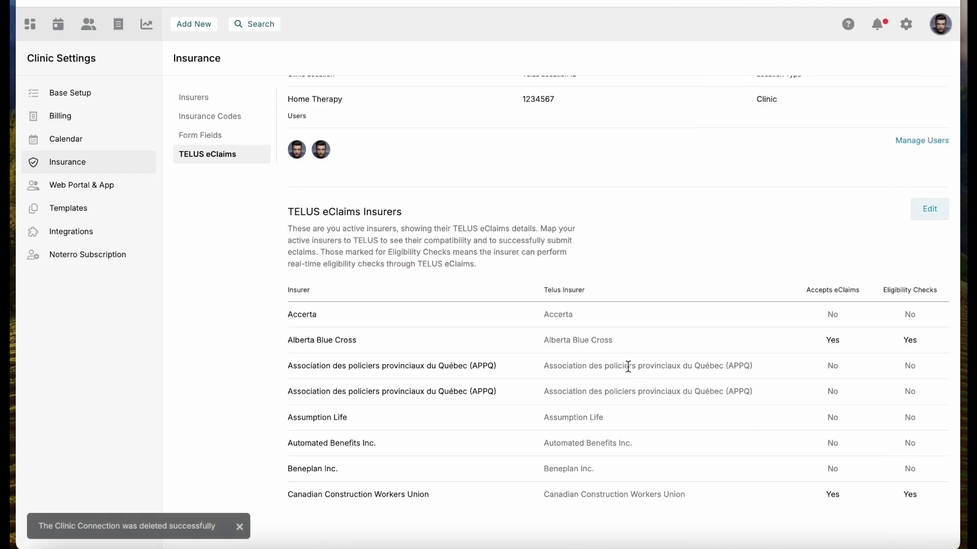
Review the details of the Complete Care organization connection and compare them with the independent connections
scroll(629, 373, "up", 7)
scroll(628, 367, "up", 3)
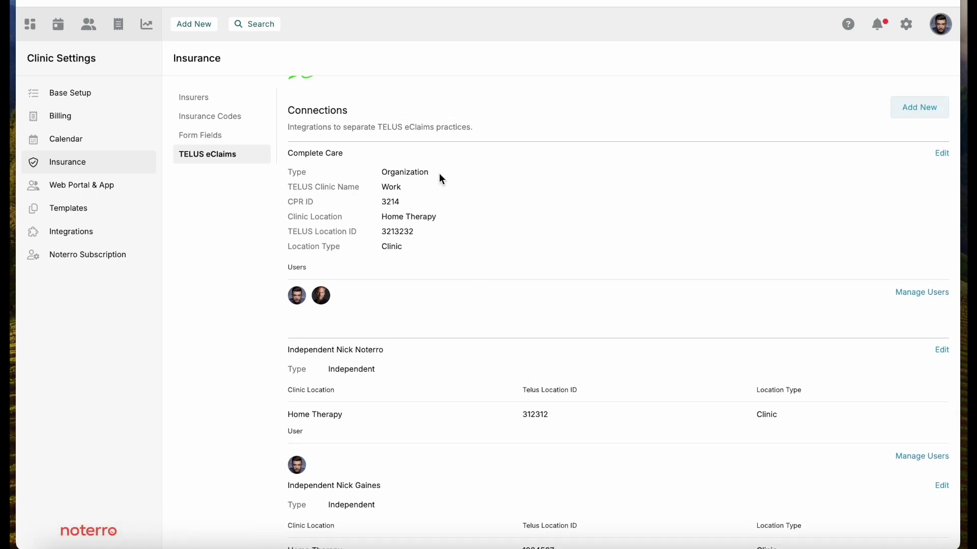
left_click_drag(441, 172, 382, 174)
scroll(473, 199, "down", 3)
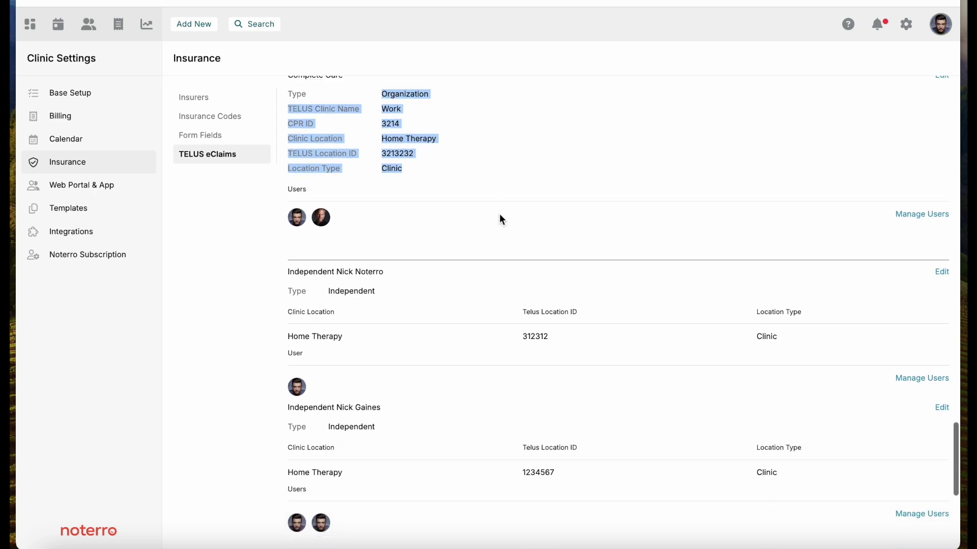
left_click(420, 267)
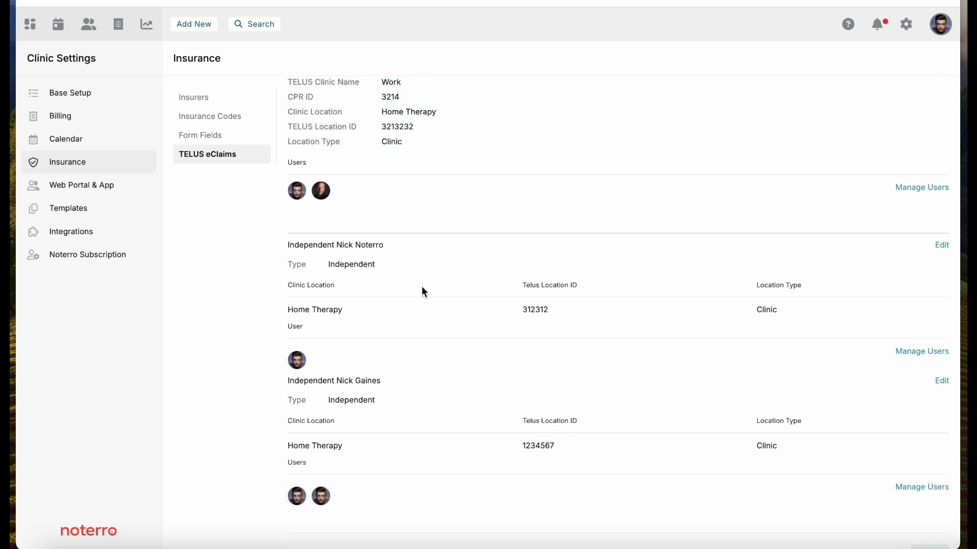
scroll(559, 149, "up", 4)
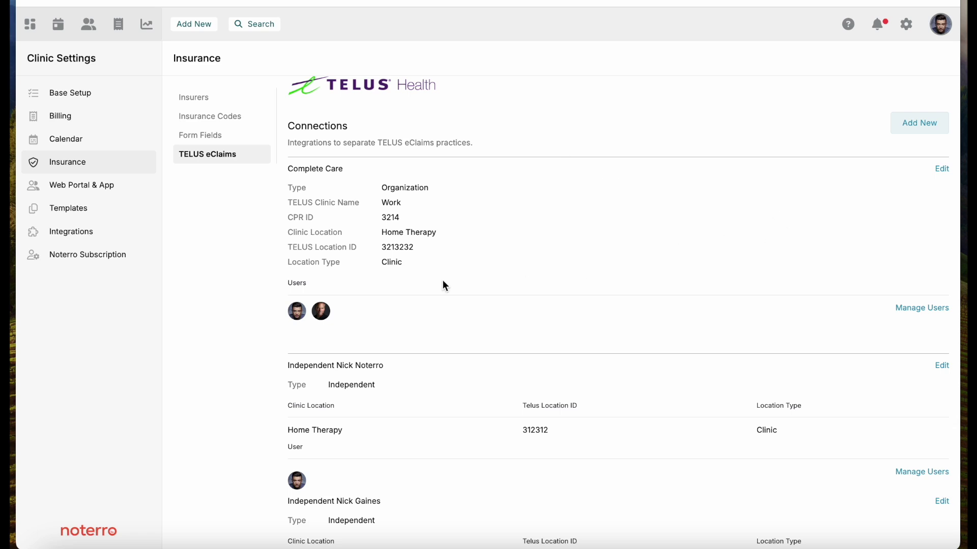
Inspect the admin's user connection under Complete Care, and the connection's own settings, closing both without saving
left_click(912, 311)
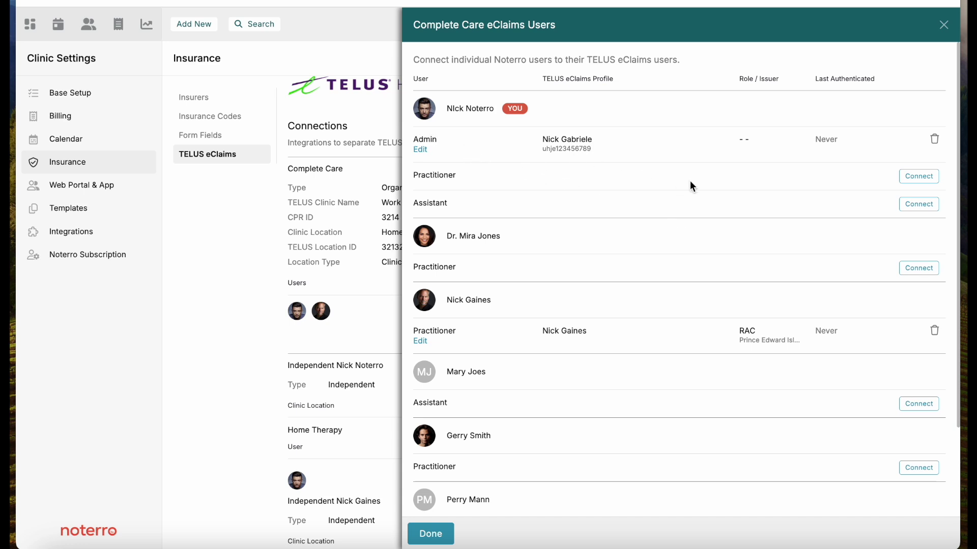
left_click(421, 150)
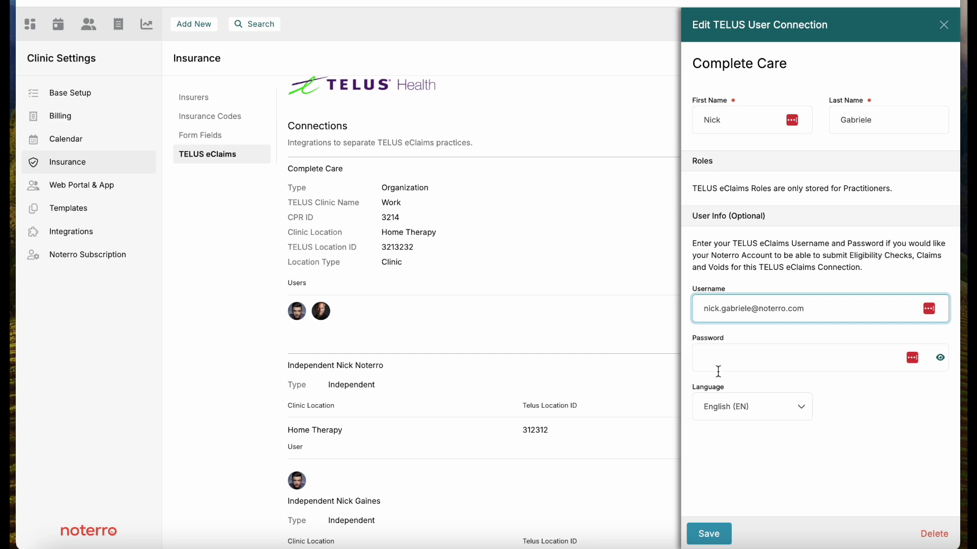
left_click(944, 28)
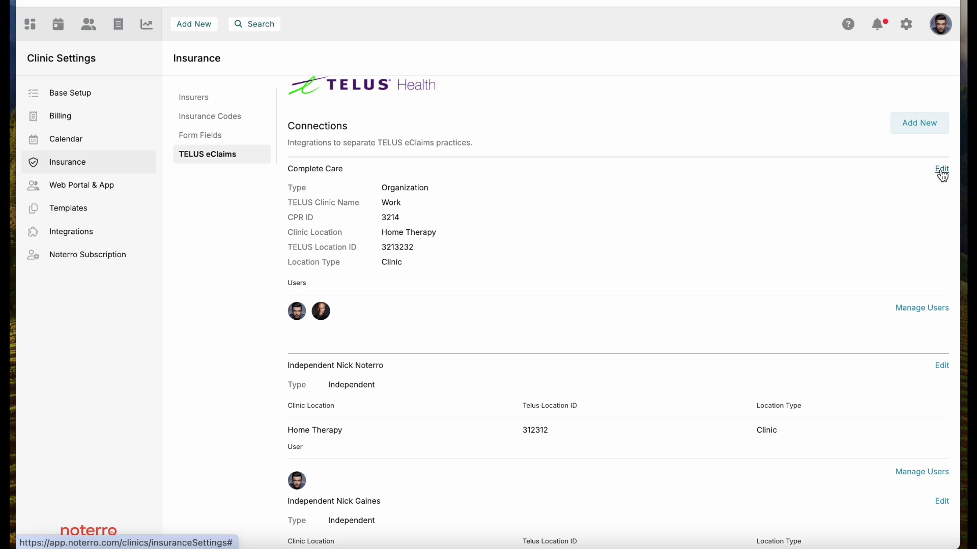
left_click(943, 172)
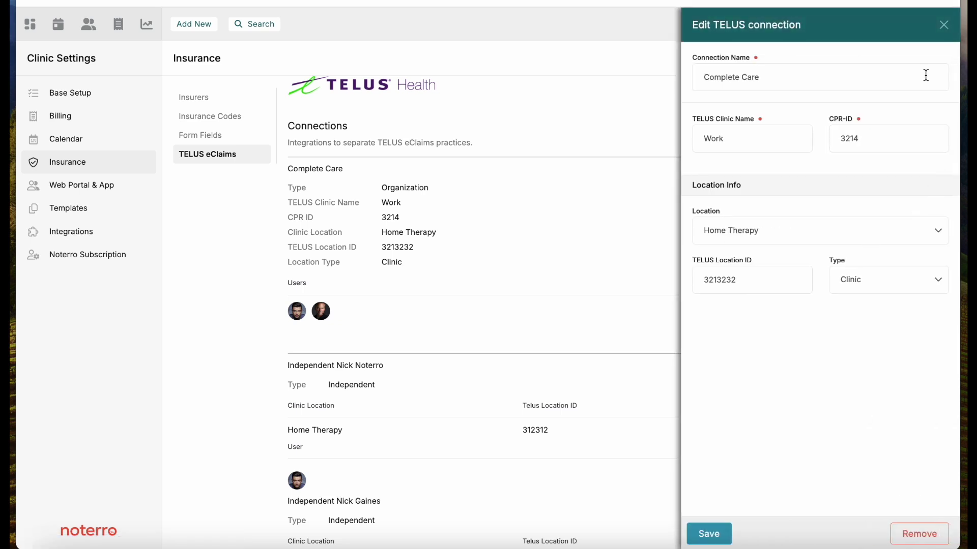
left_click(944, 26)
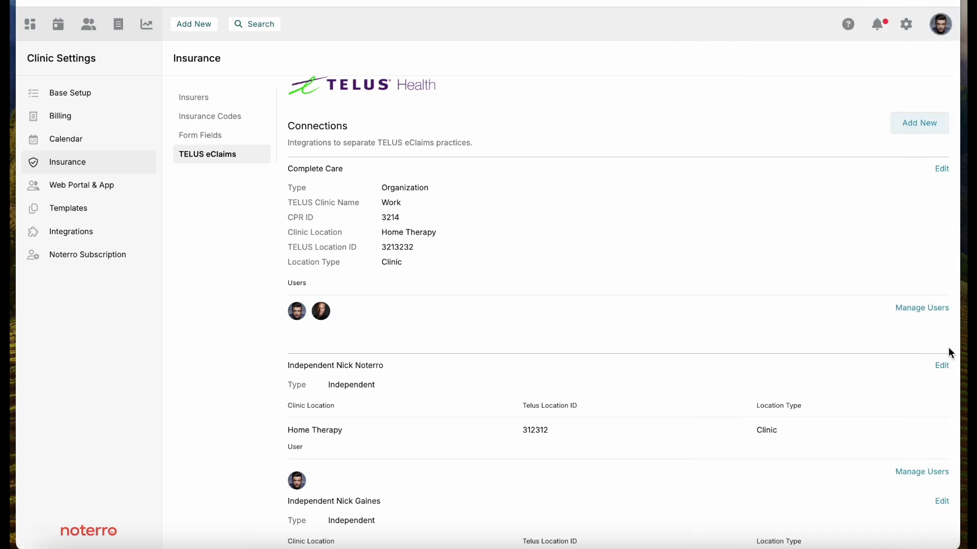
Examine the form for connecting an unconnected practitioner to Complete Care, and close it without saving
left_click(924, 312)
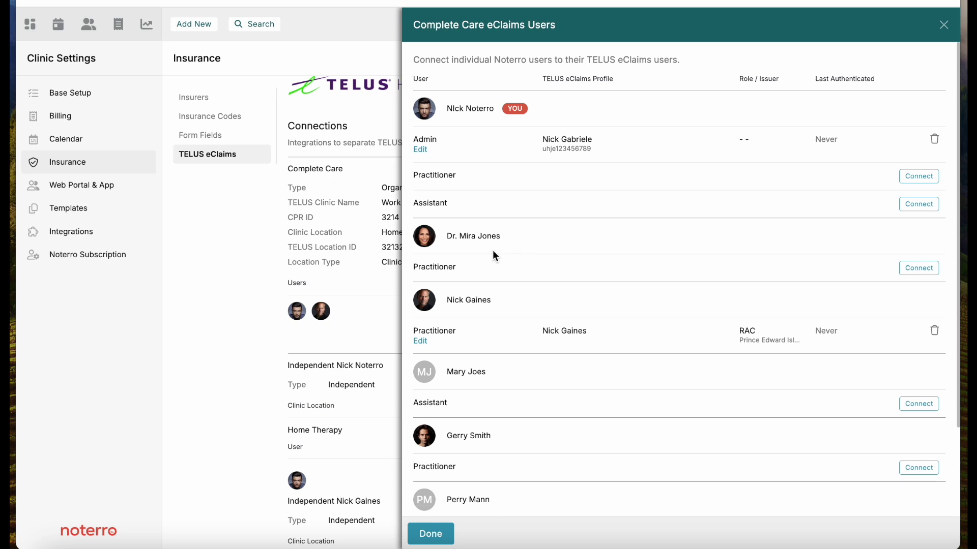
left_click(919, 268)
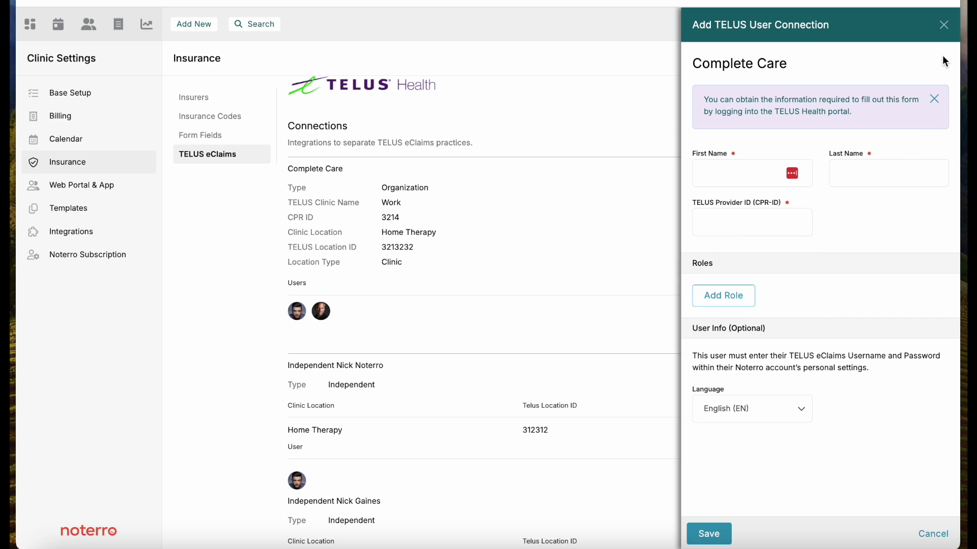
left_click(944, 30)
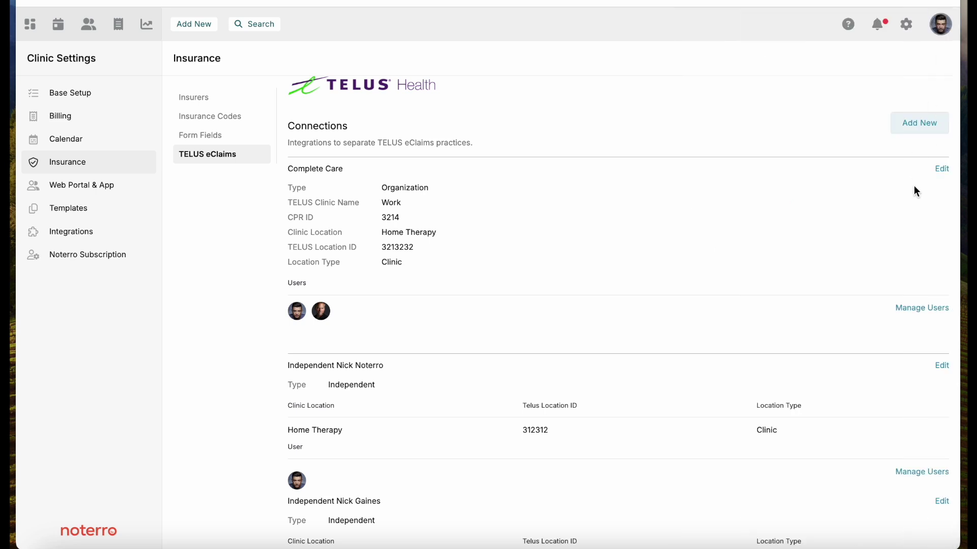
Check the Complete Care connection settings again and review its list of eClaims users, closing both unchanged
left_click(944, 175)
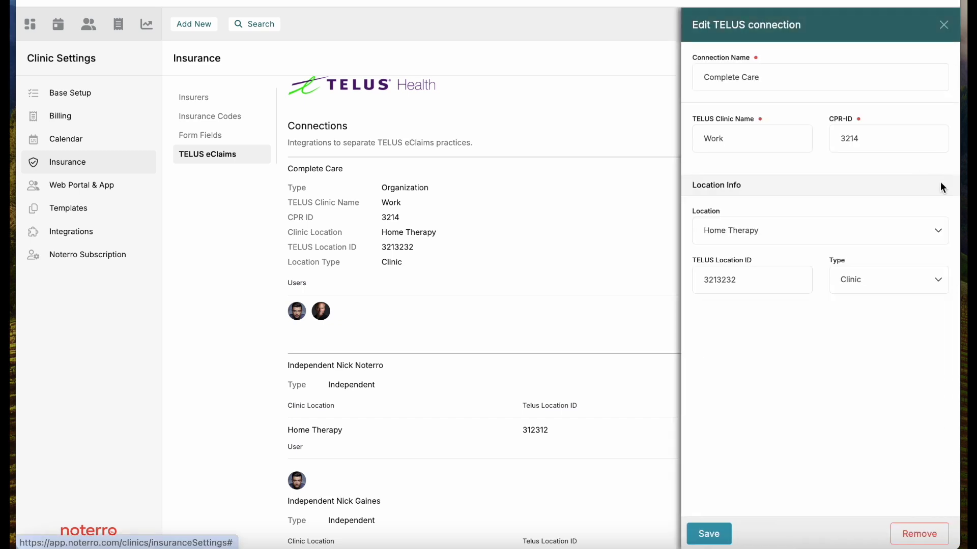
left_click(944, 29)
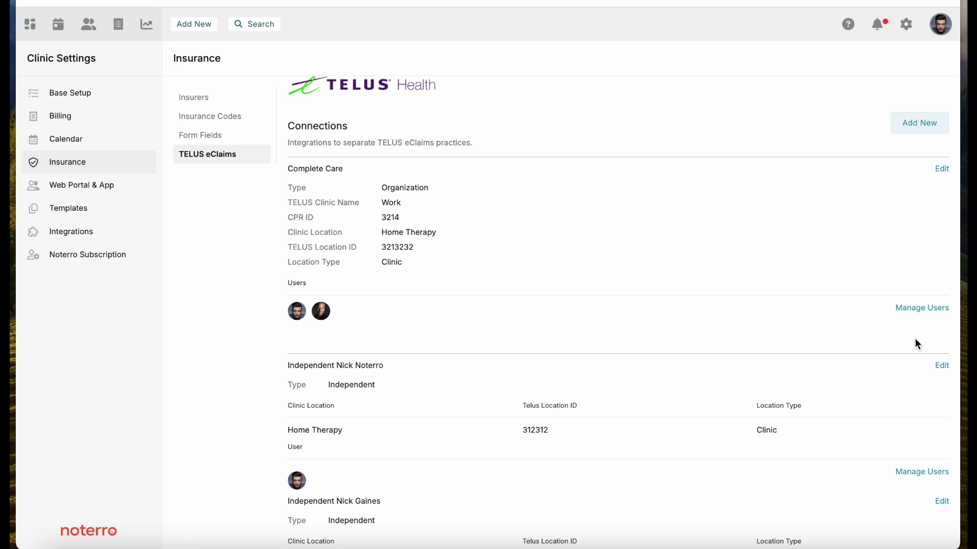
left_click(924, 309)
scroll(782, 385, "down", 1)
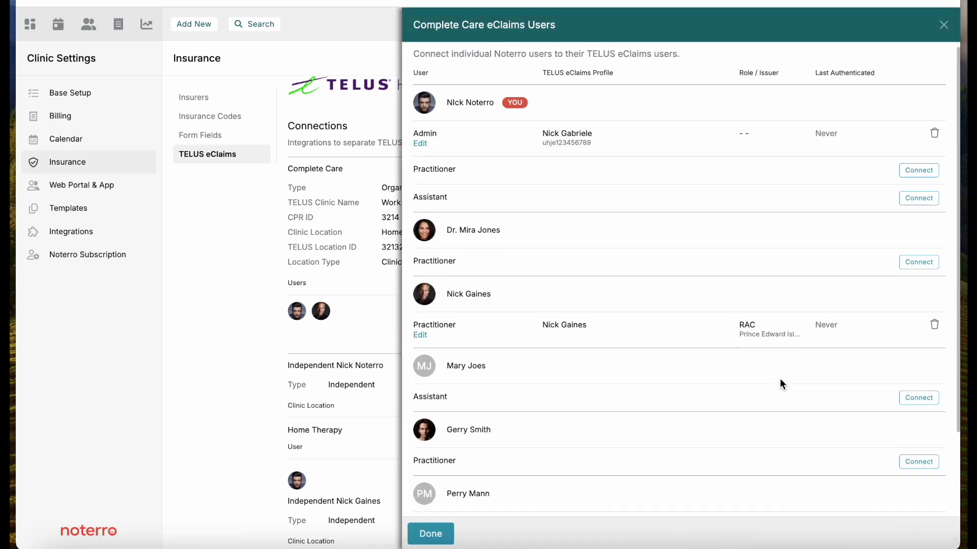
scroll(767, 352, "up", 1)
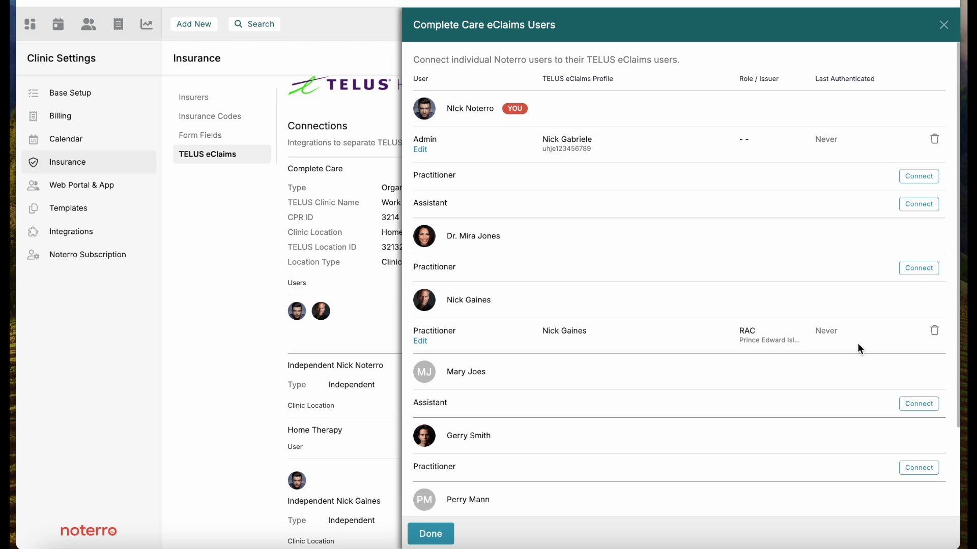
left_click(944, 24)
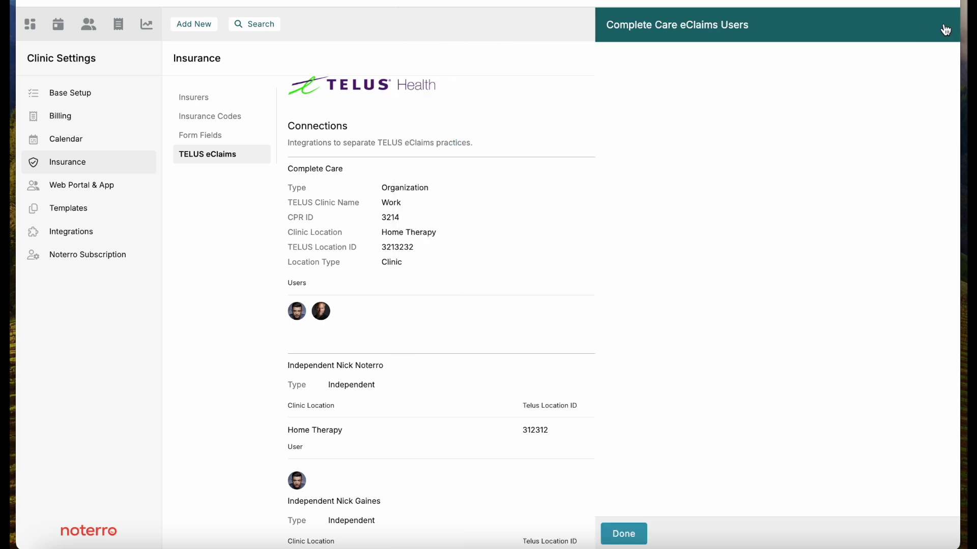
Review the TELUS eClaims Insurers table for eClaims acceptance and eligibility checks, and look back over the earlier insurance sections
scroll(710, 273, "down", 6)
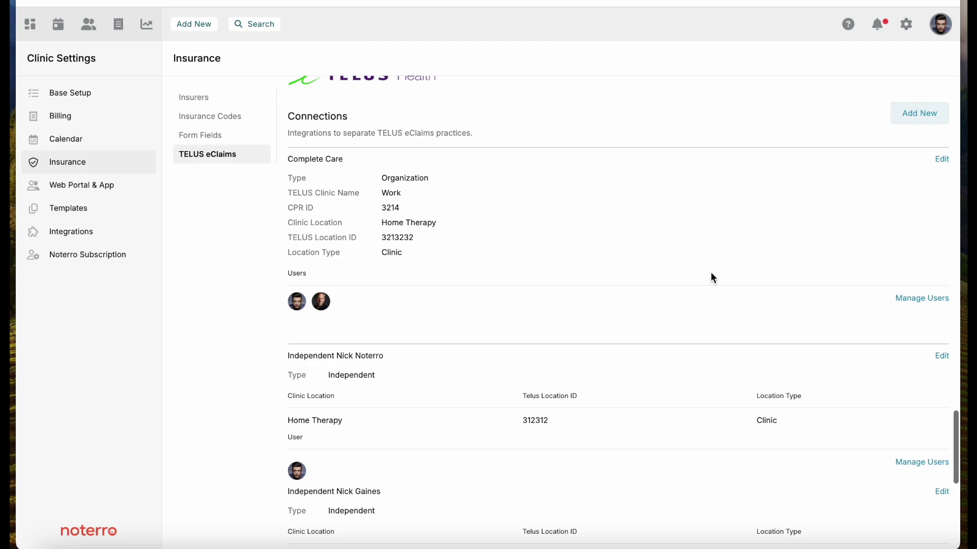
scroll(713, 278, "down", 3)
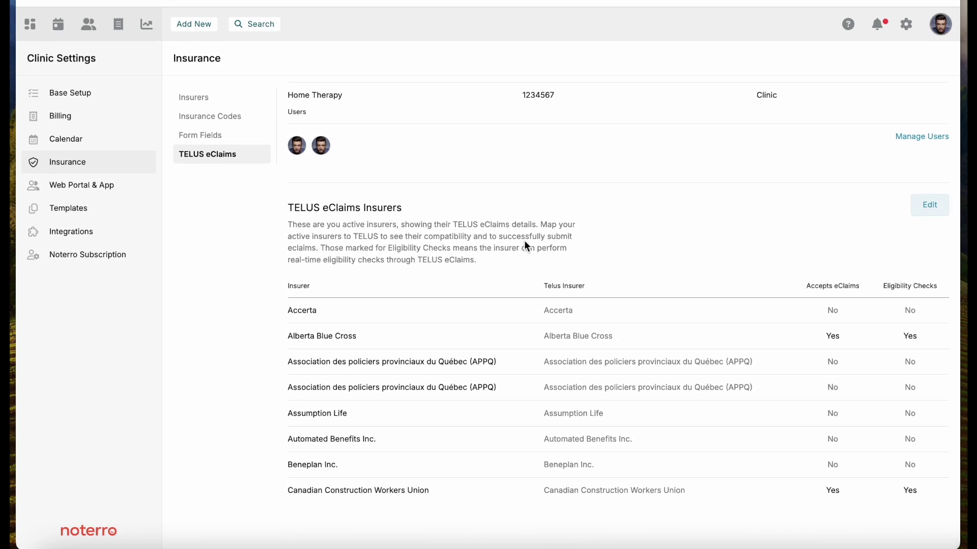
scroll(589, 232, "up", 10)
scroll(590, 233, "up", 12)
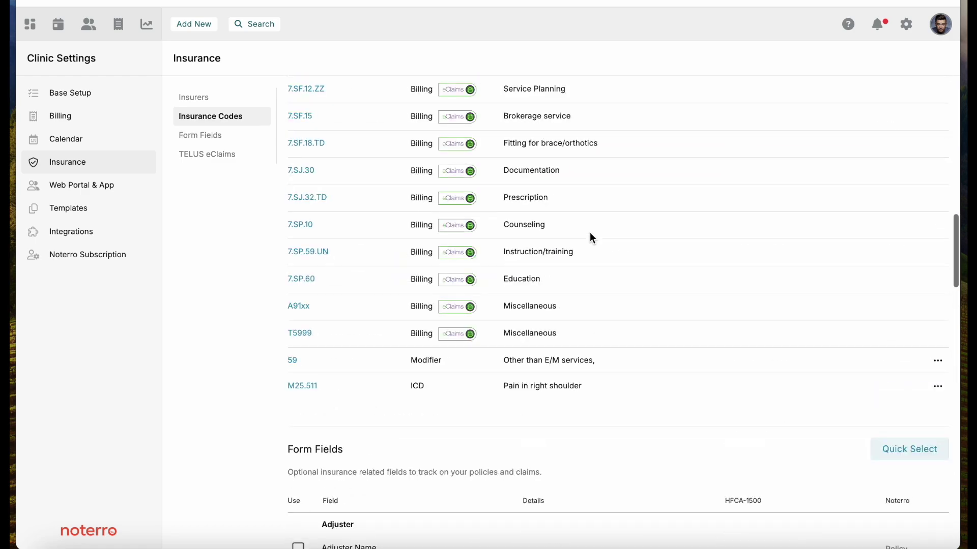
scroll(590, 233, "up", 10)
scroll(590, 233, "down", 20)
scroll(593, 238, "down", 20)
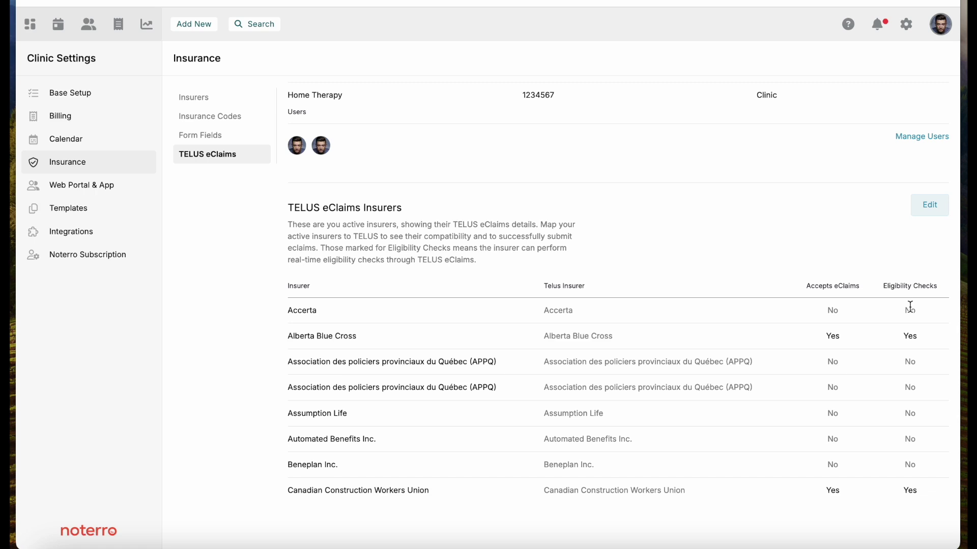
Examine the mapping of clinic insurers to TELUS eClaims insurers and the selectable Canadian insurers, closing both without changes
left_click(927, 209)
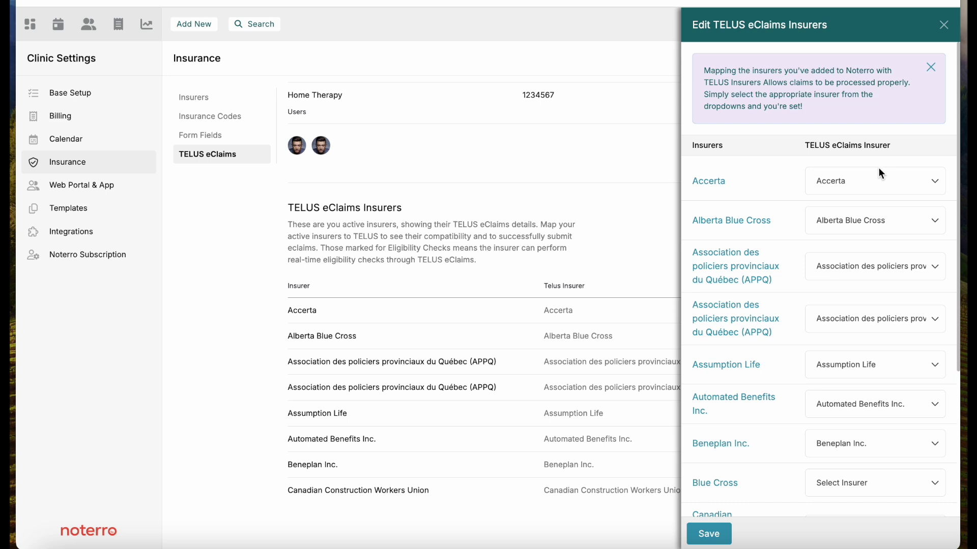
scroll(790, 421, "down", 2)
scroll(790, 420, "down", 4)
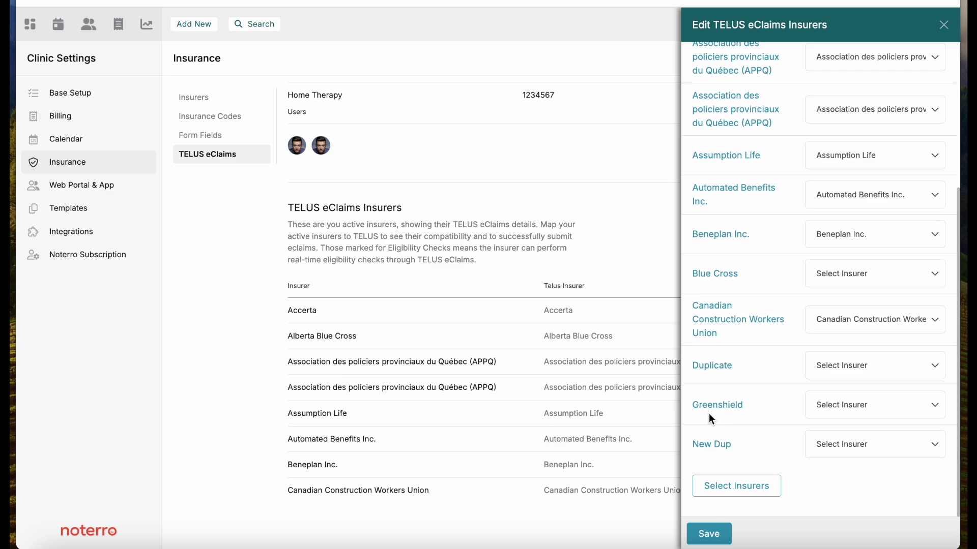
left_click(745, 489)
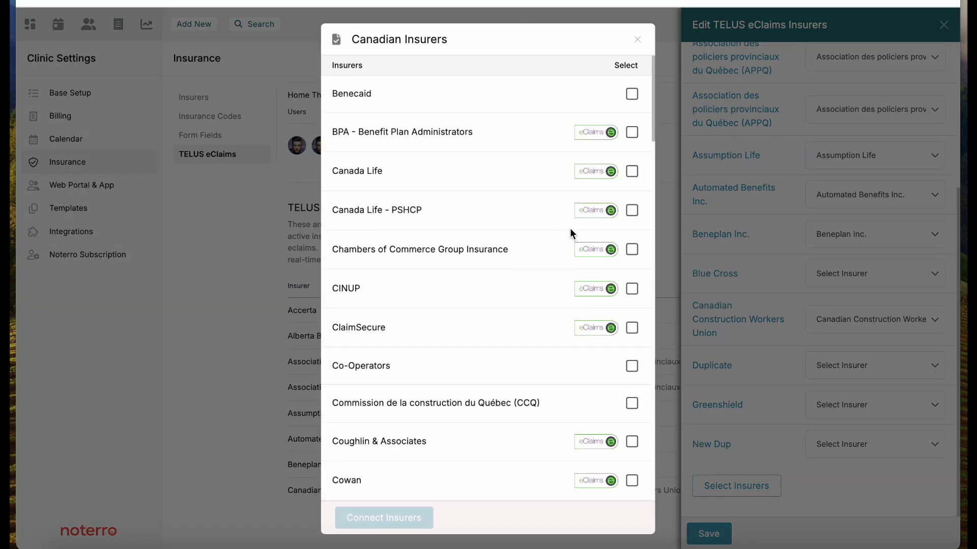
left_click(638, 43)
left_click(944, 26)
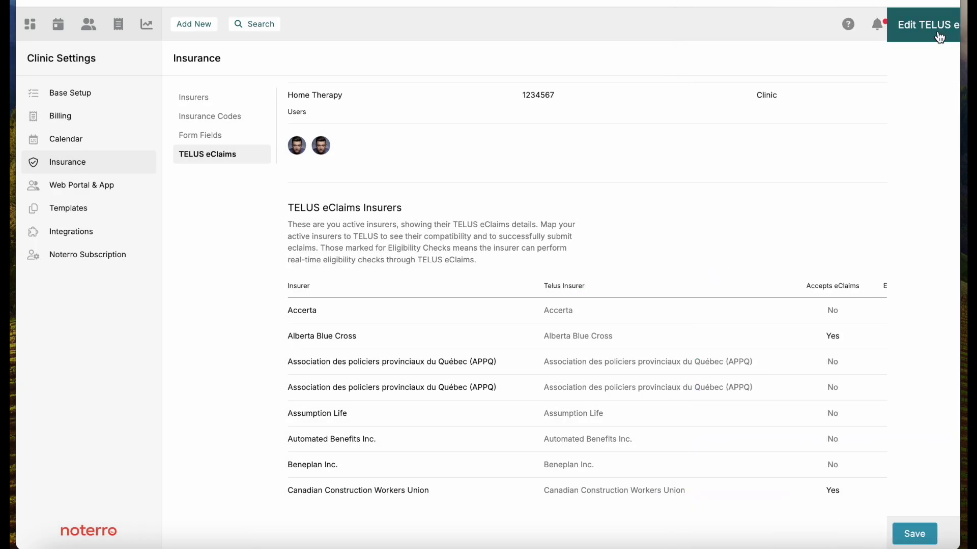